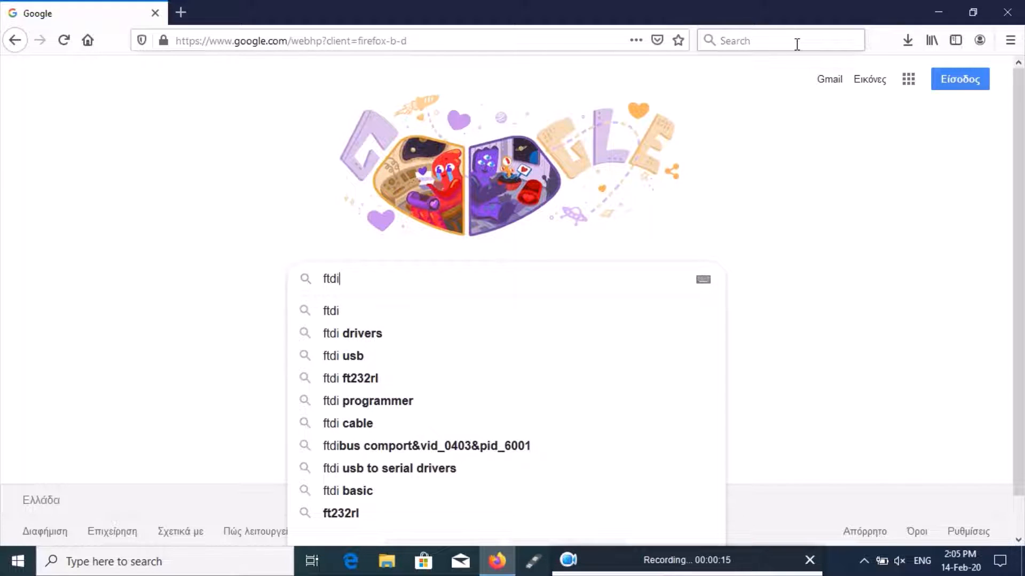
Step: Search Google for ftdi and open the VCP Drivers page of the FTDI Chip website
key("Return")
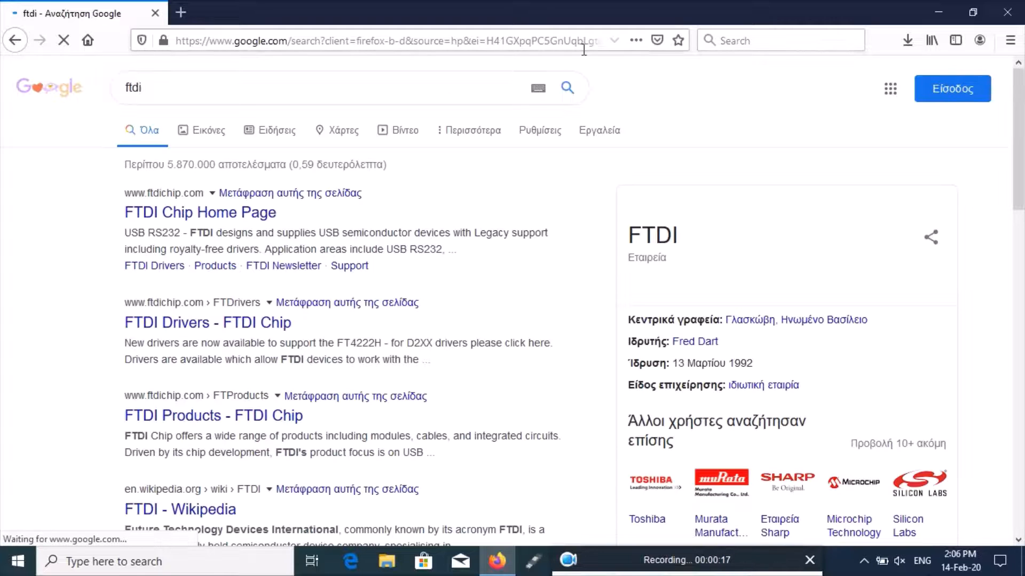
left_click(267, 215)
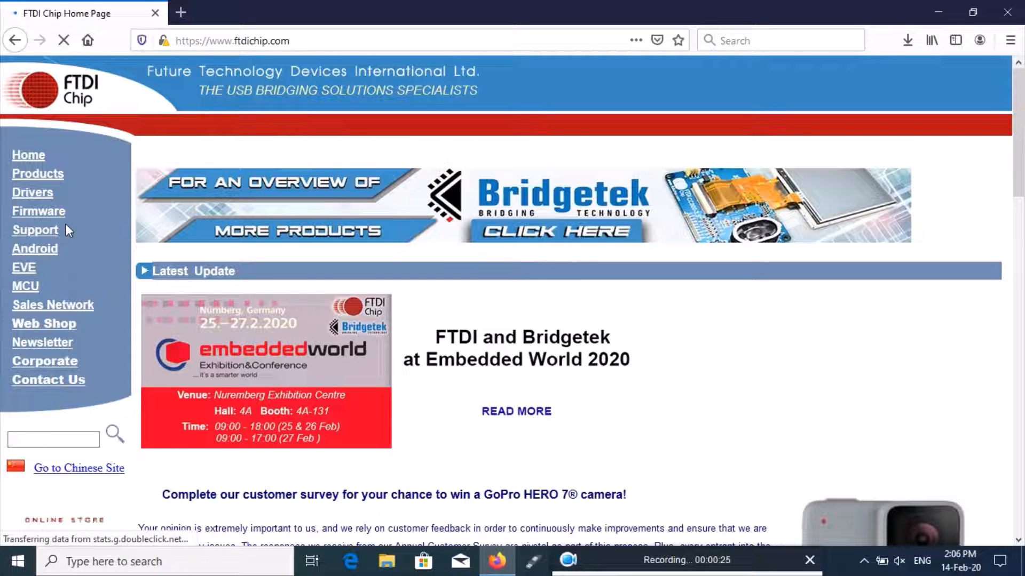
left_click(37, 193)
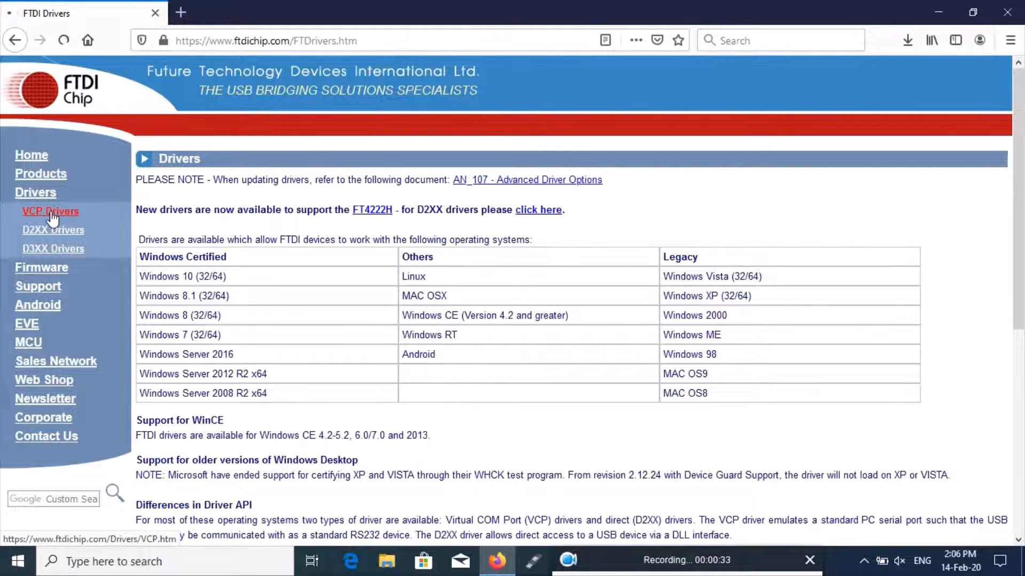
left_click(52, 215)
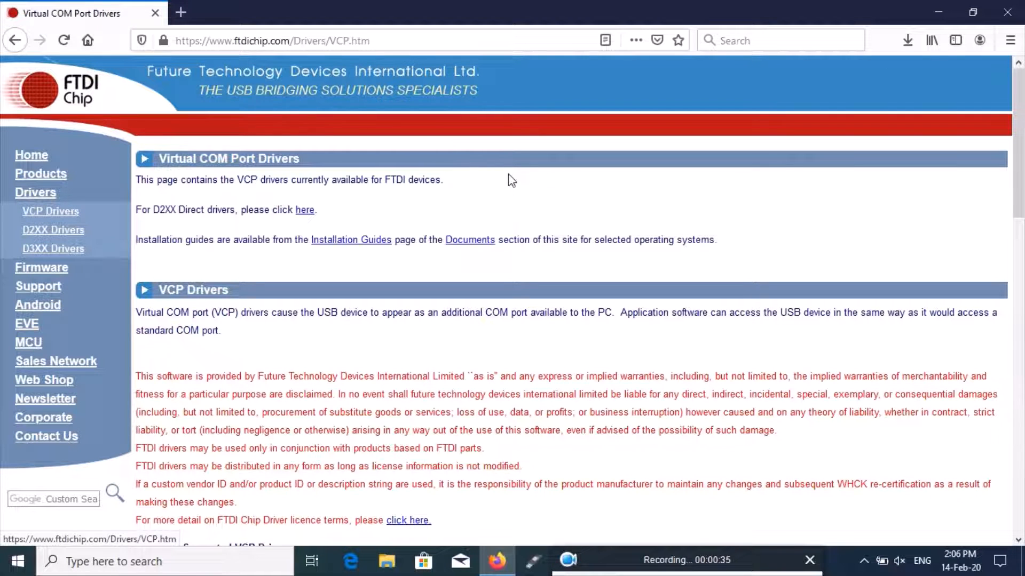
Step: Download the 32-bit 2.06.00 VCP driver for Windows 2000 from the No Longer Supported table, saving the ZIP file
scroll(1022, 280, "down", 5)
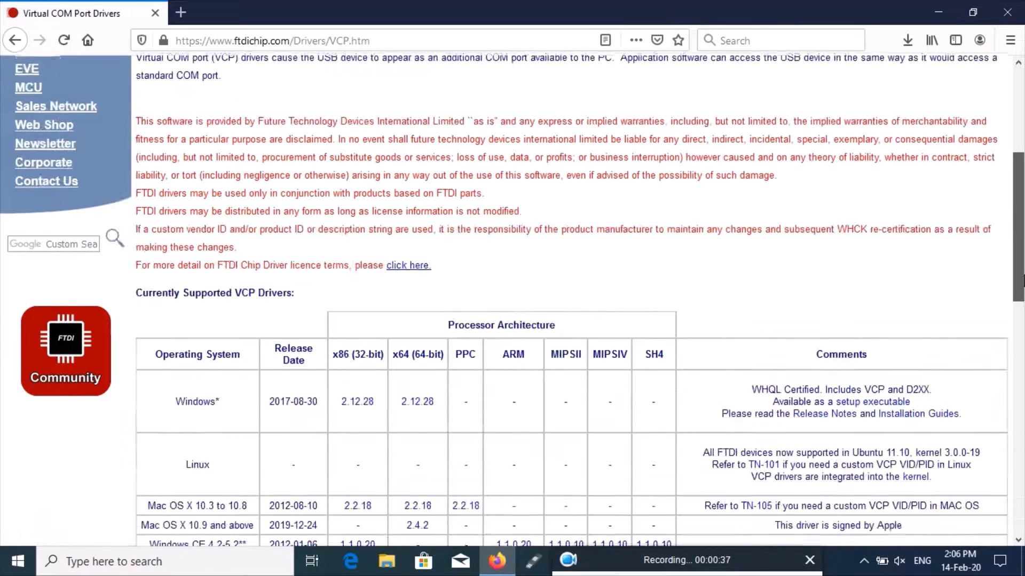
left_click_drag(1023, 280, 1023, 511)
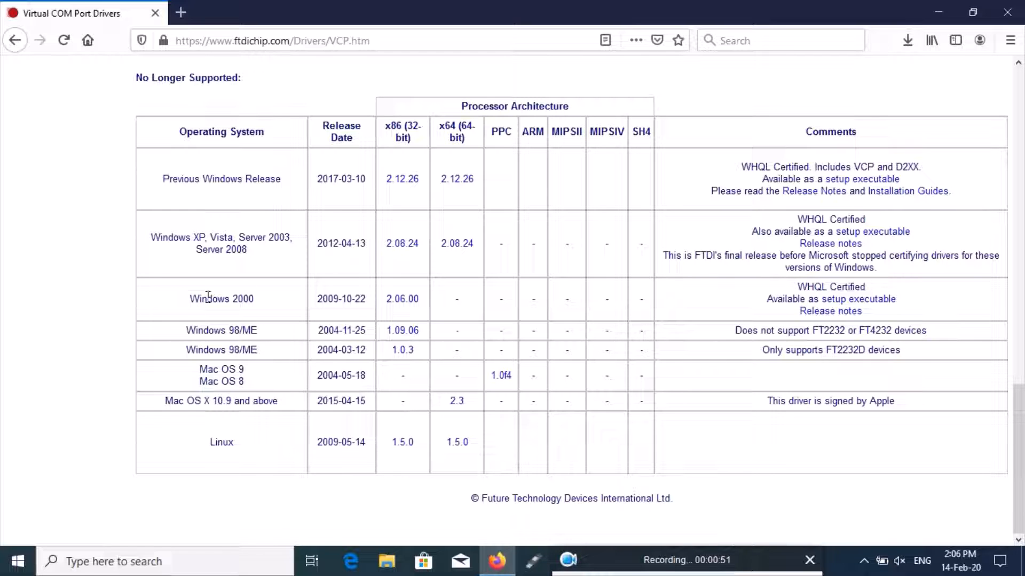
left_click(399, 302)
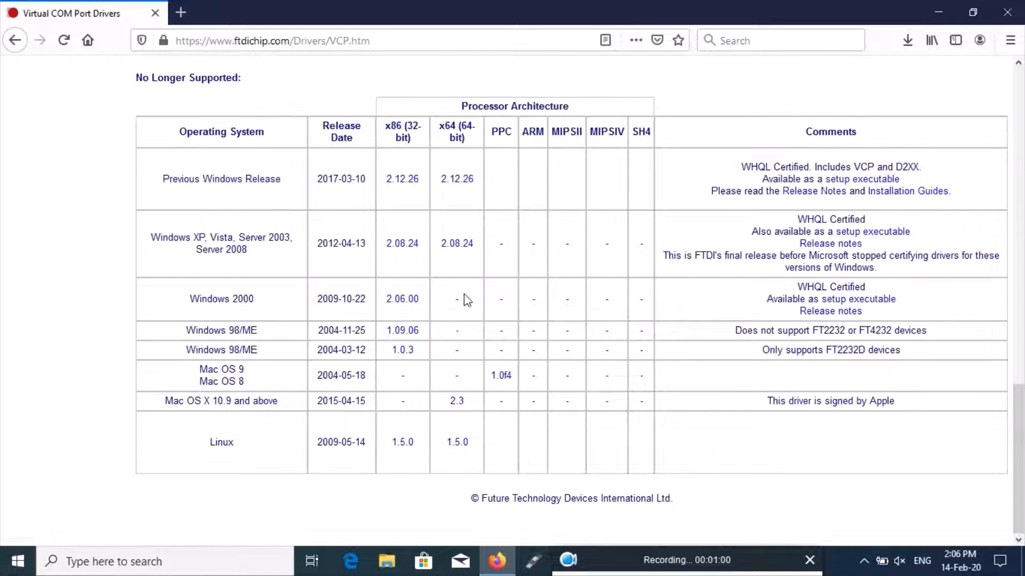
left_click(405, 302)
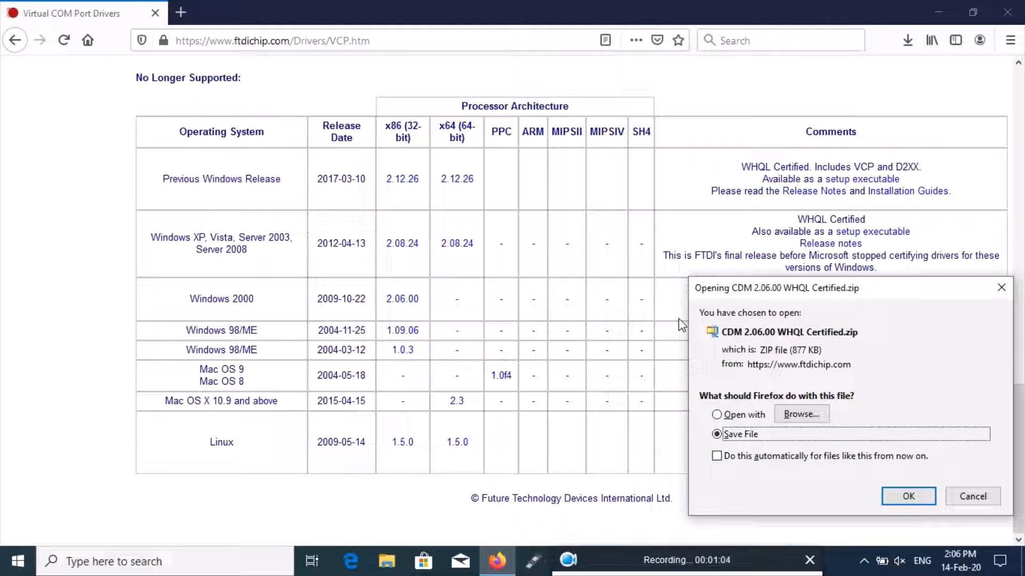
left_click(907, 497)
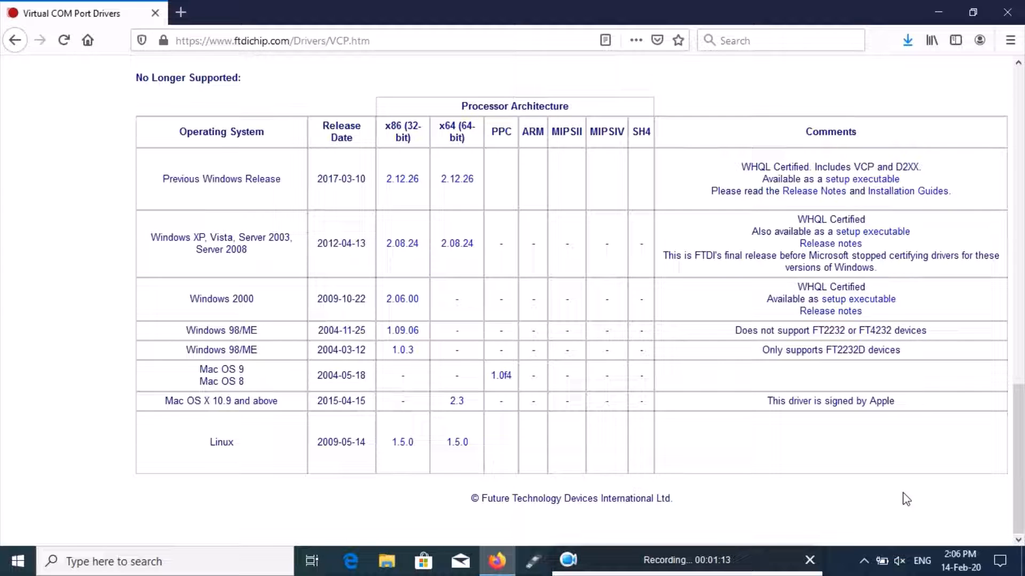
Step: Show the downloaded CDM 2.06.00 WHQL Certified archive in its containing folder and go to the Downloads folder
left_click(908, 43)
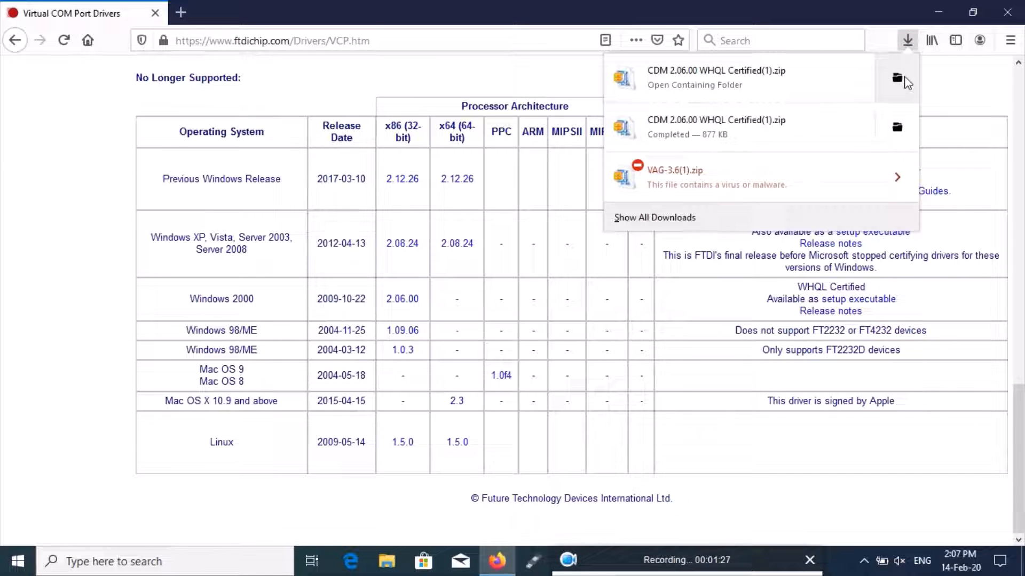
left_click(897, 79)
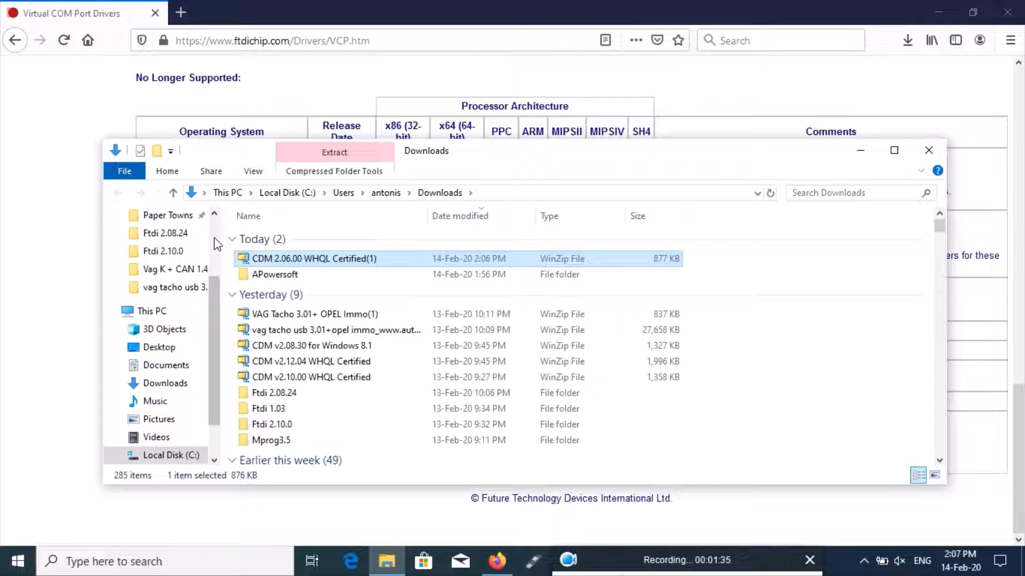
scroll(214, 238, "up", 2)
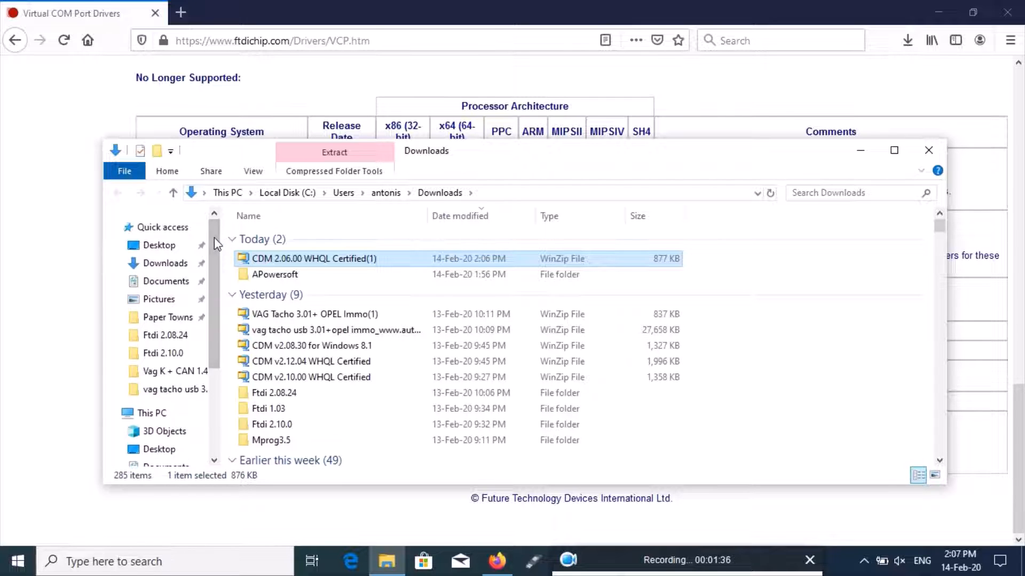
left_click(184, 269)
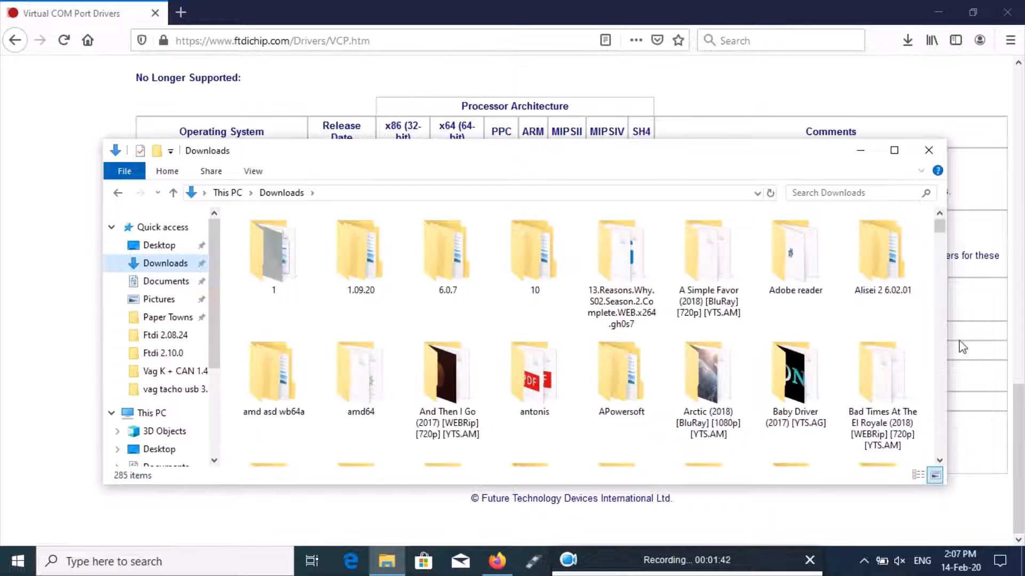
Step: Create a new folder named CDM 2.06.00 in Downloads
right_click(927, 336)
mouse_move(916, 306)
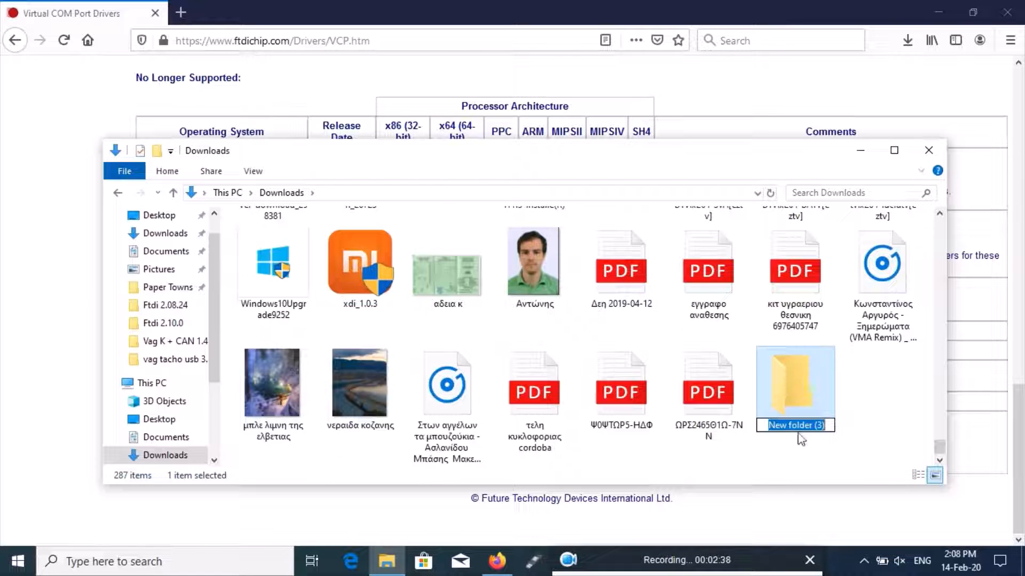
type("CDM ")
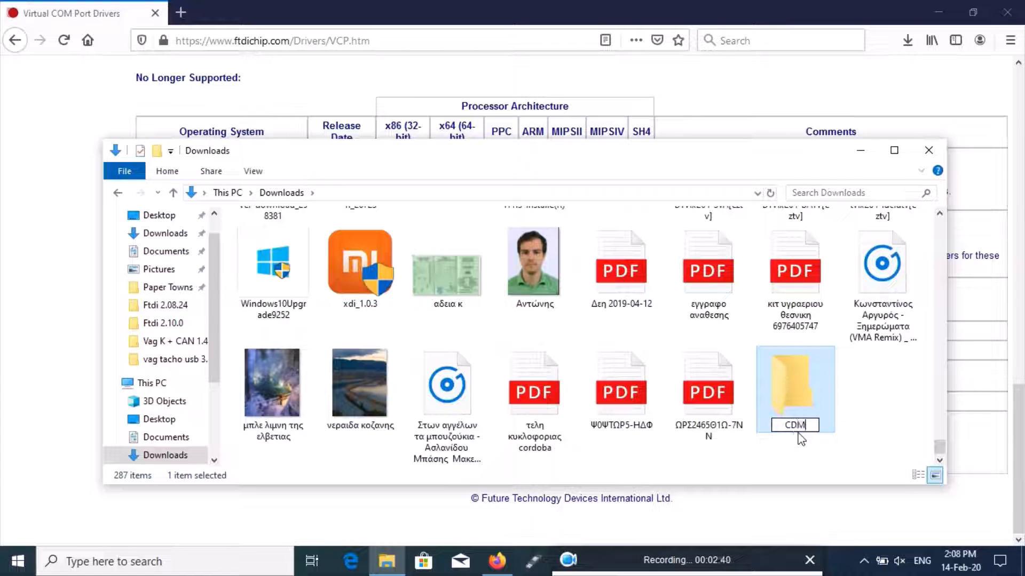
type("2.06.00")
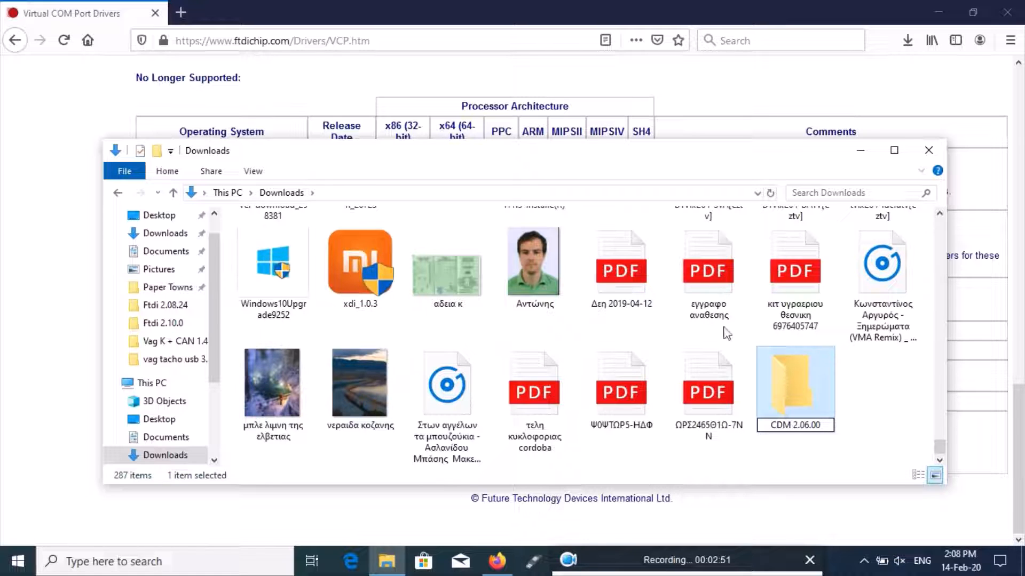
left_click(861, 151)
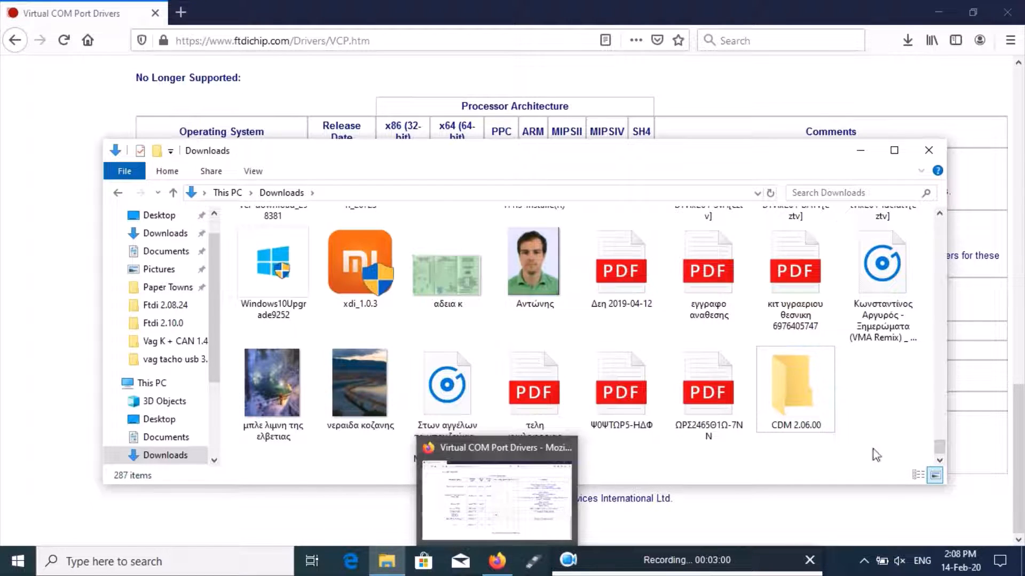
Step: Find the CDM 2.06.00 WHQL Certified(1) archive in Downloads and open it with WinZip
left_click_drag(943, 447, 913, 347)
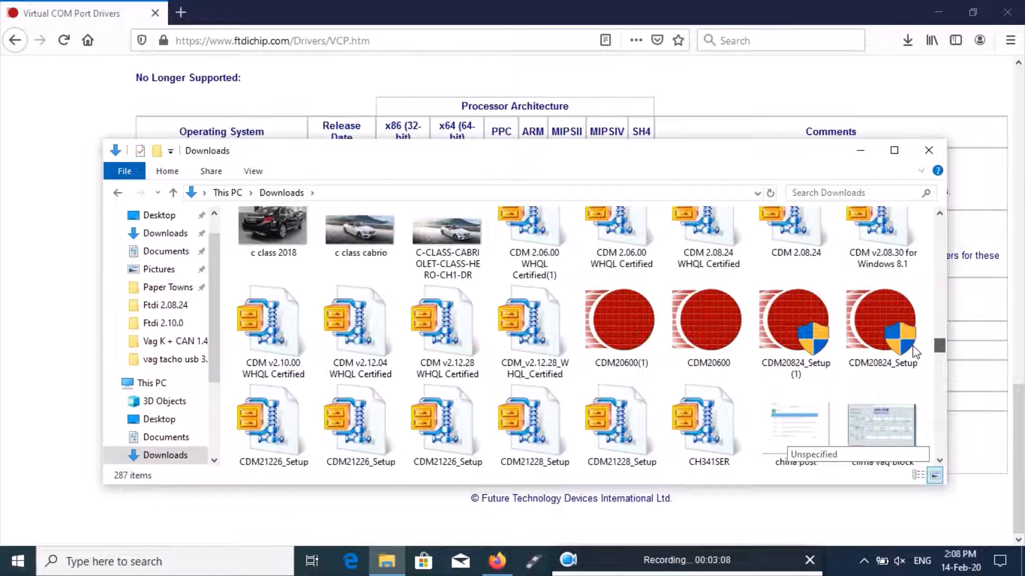
scroll(916, 353, "up", 2)
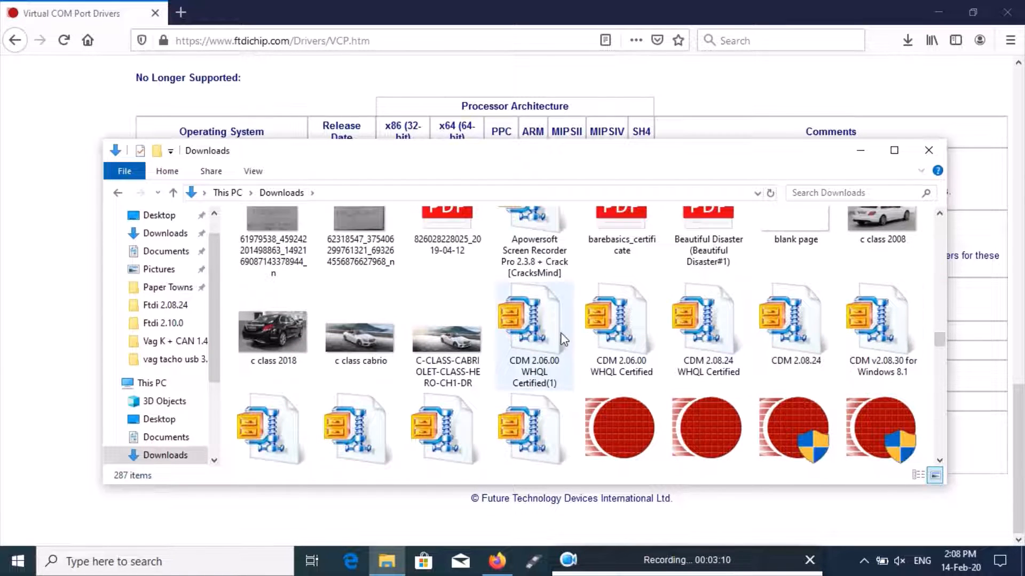
left_click(541, 347)
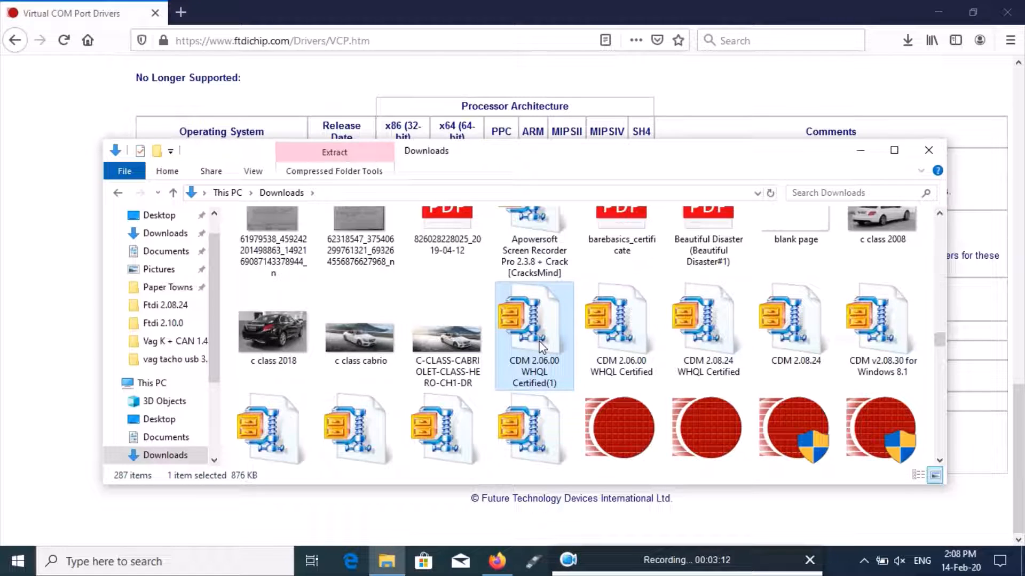
right_click(541, 347)
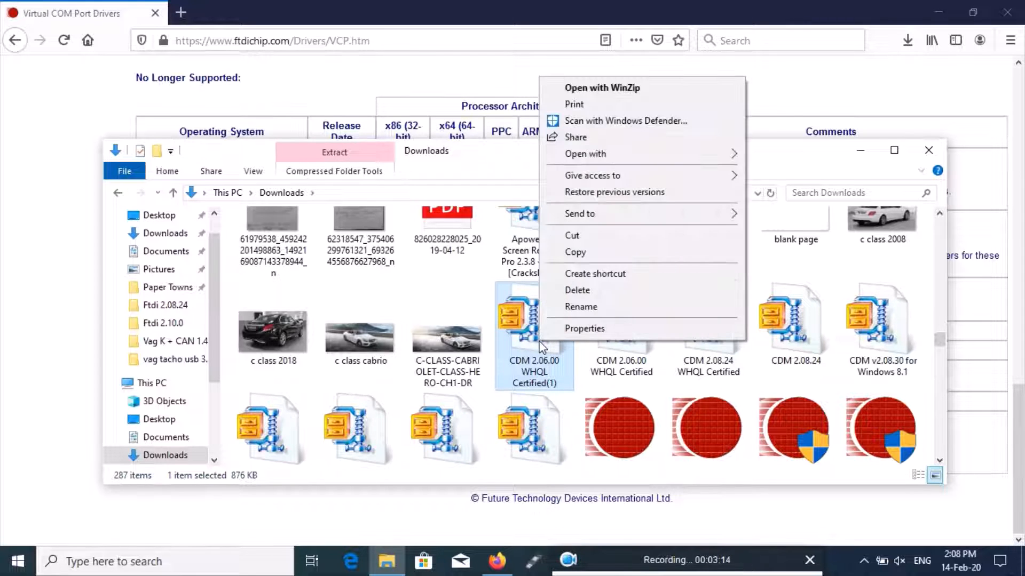
mouse_move(606, 154)
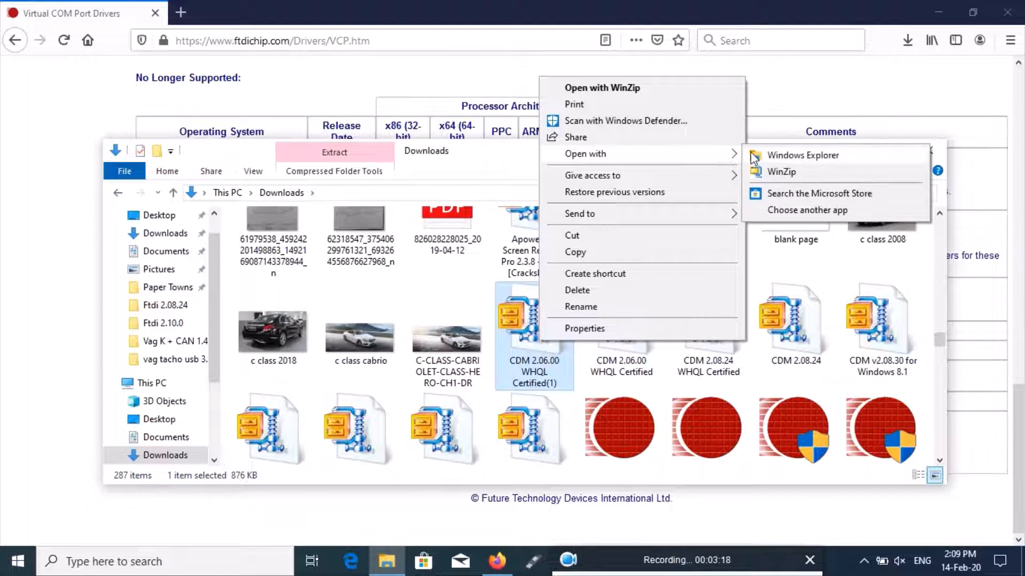
left_click(767, 171)
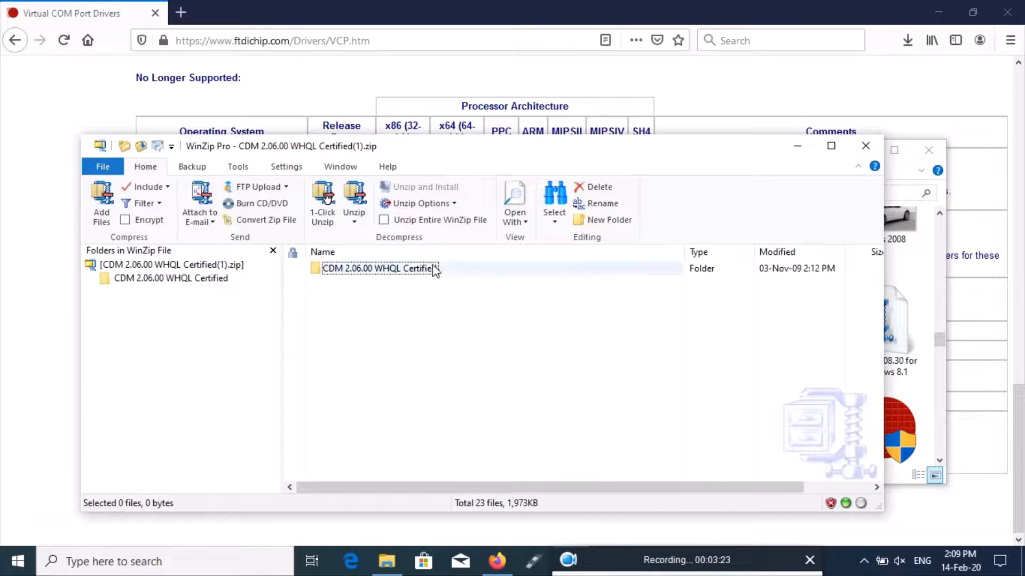
Step: Unzip the archive into the CDM 2.06.00 folder in Downloads and open the extracted CDM 2.06.00 WHQL Certified folder
left_click(354, 215)
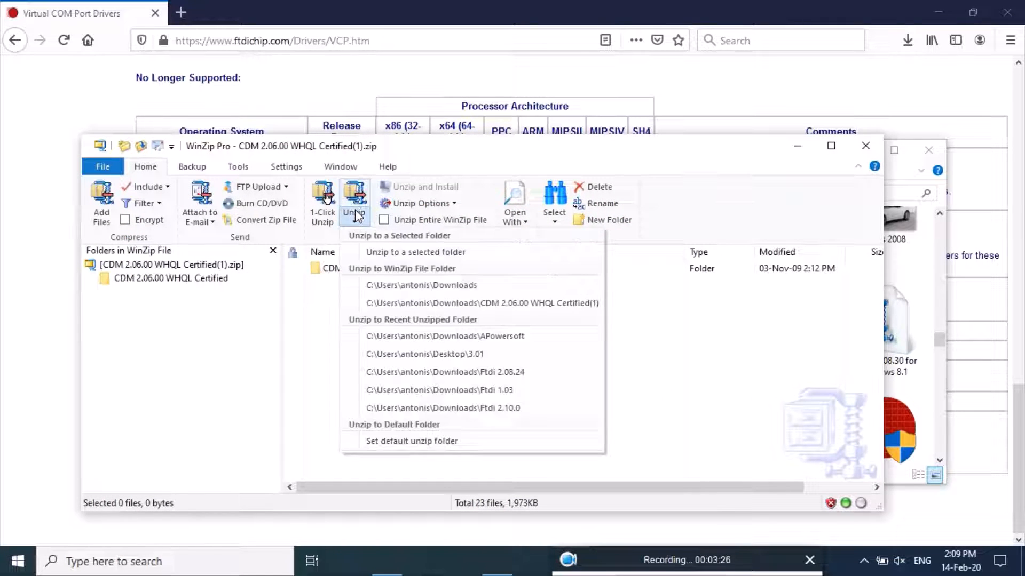
left_click(371, 249)
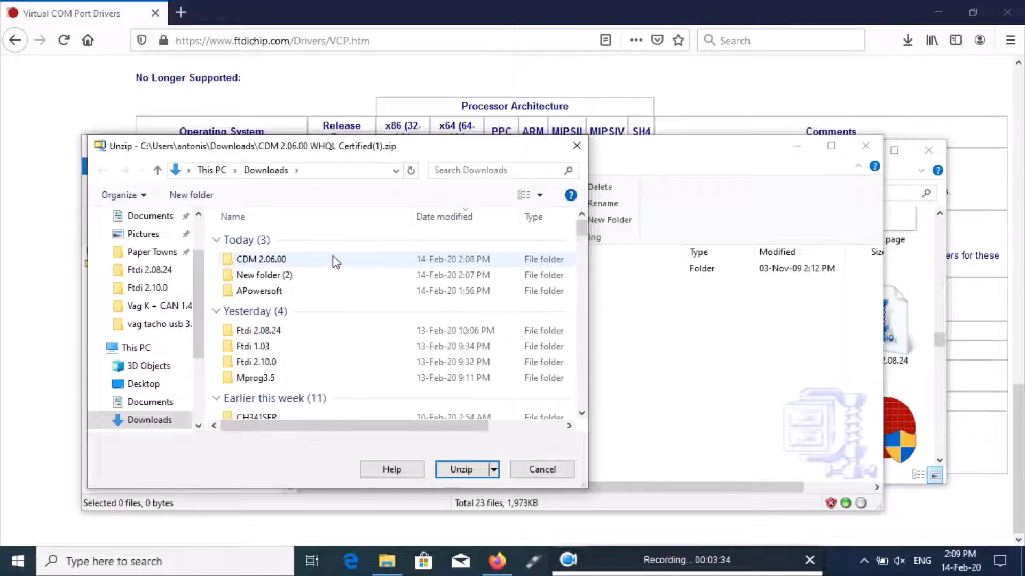
double_click(259, 260)
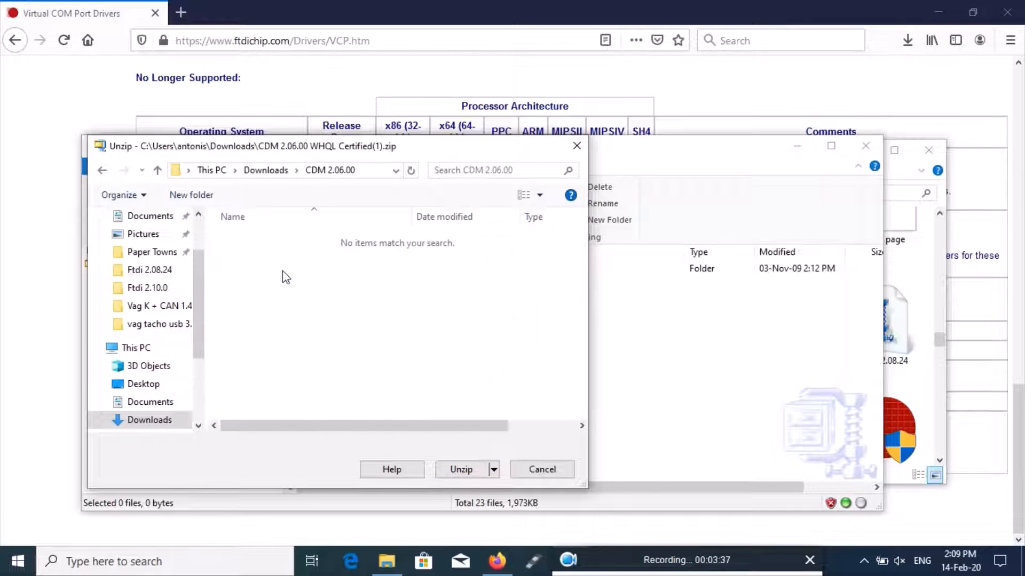
left_click(462, 470)
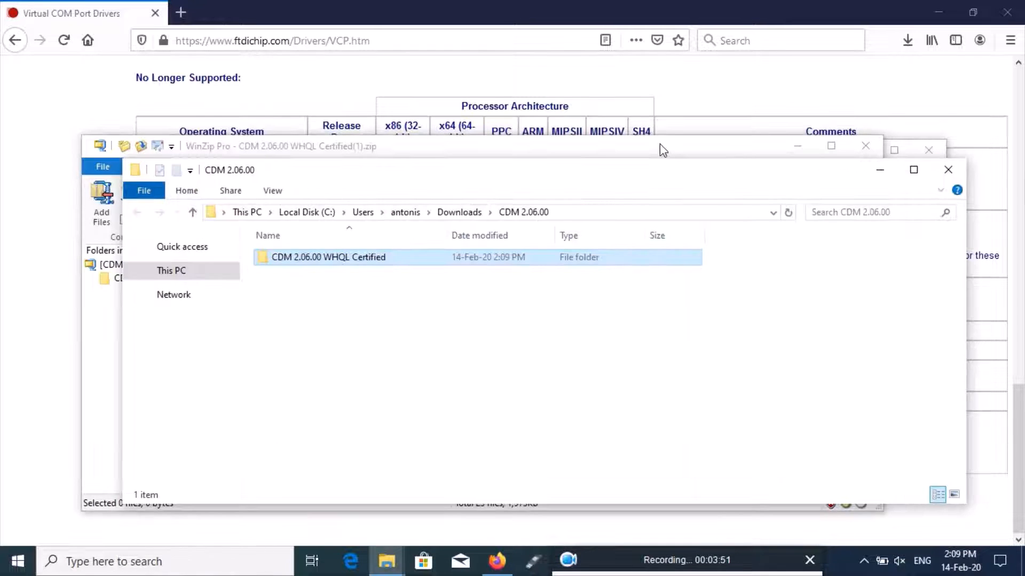
double_click(368, 259)
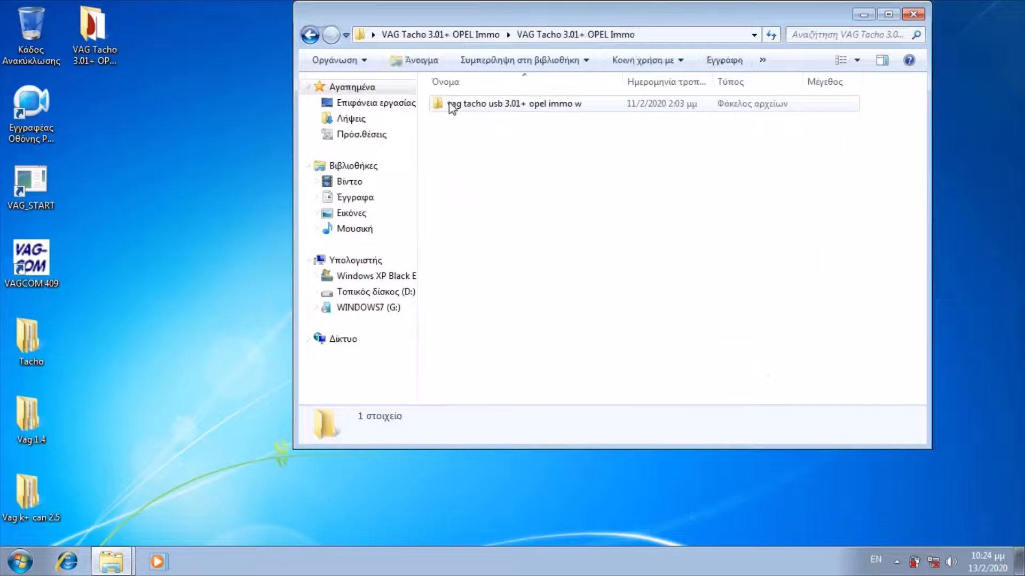
Step: Open the vag tacho usb 3.01+ opel immo w folder and launch the vagtacho_opeldt application
double_click(452, 104)
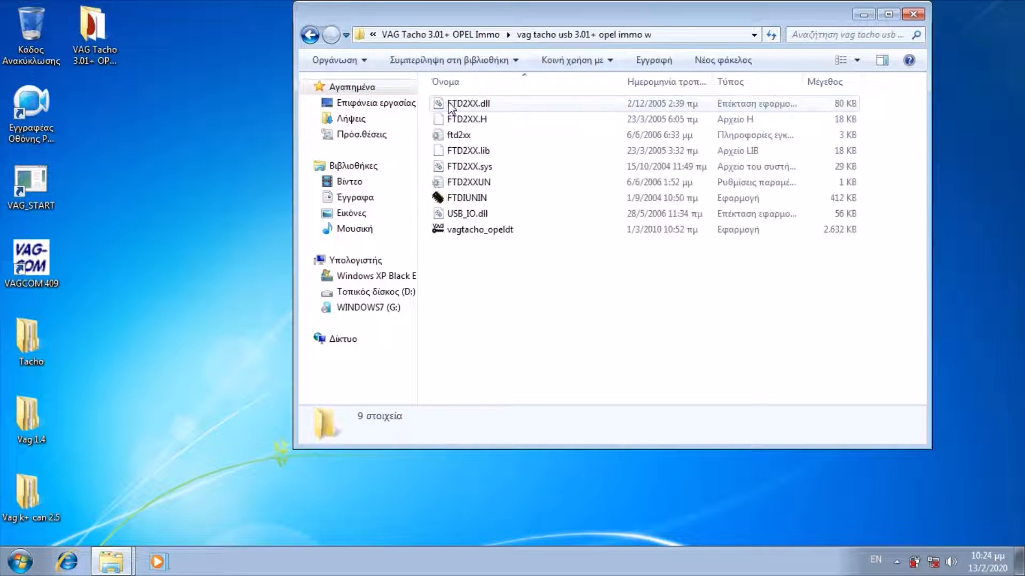
left_click(493, 231)
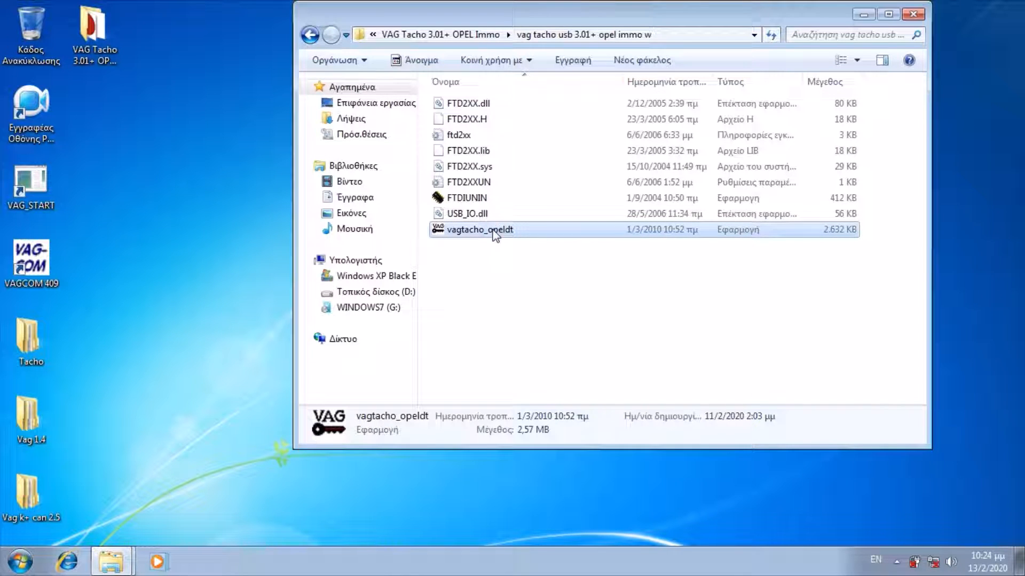
right_click(493, 231)
left_click(511, 255)
Step: Open Device Manager from the Control Panel's hardware and sound settings and show the properties of USB Serial Port (COM5)
left_click(19, 571)
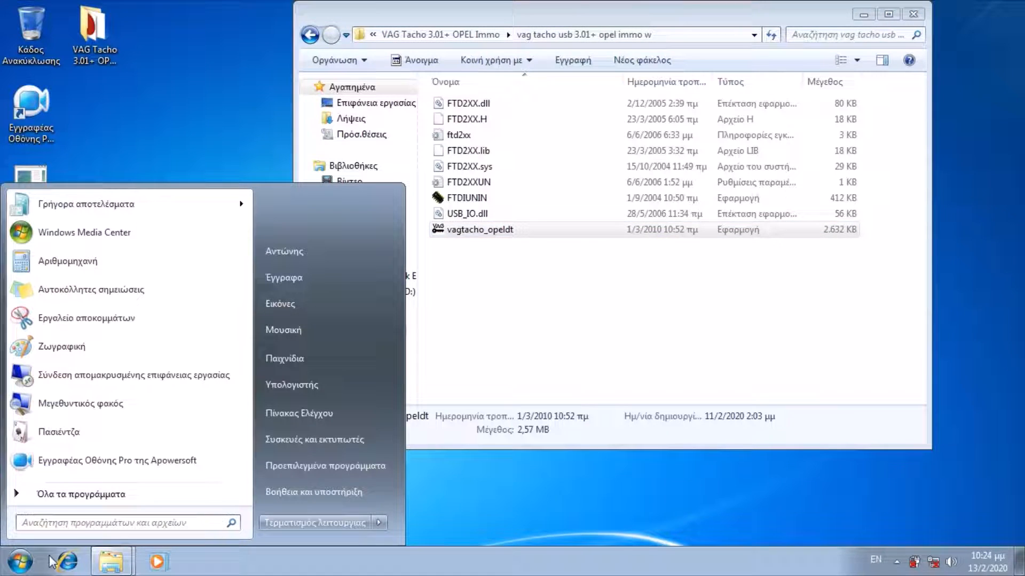
left_click(343, 414)
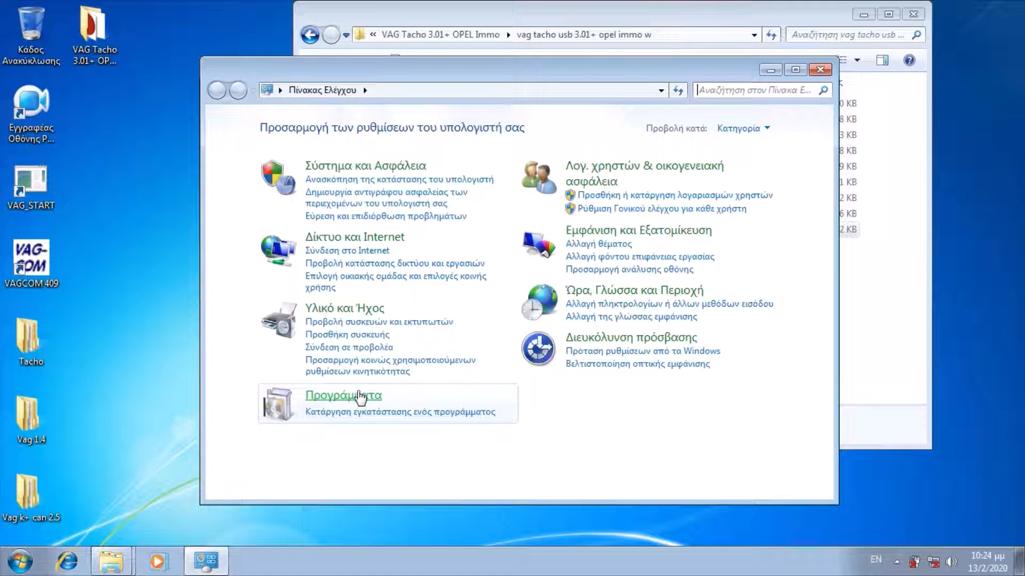
left_click(349, 310)
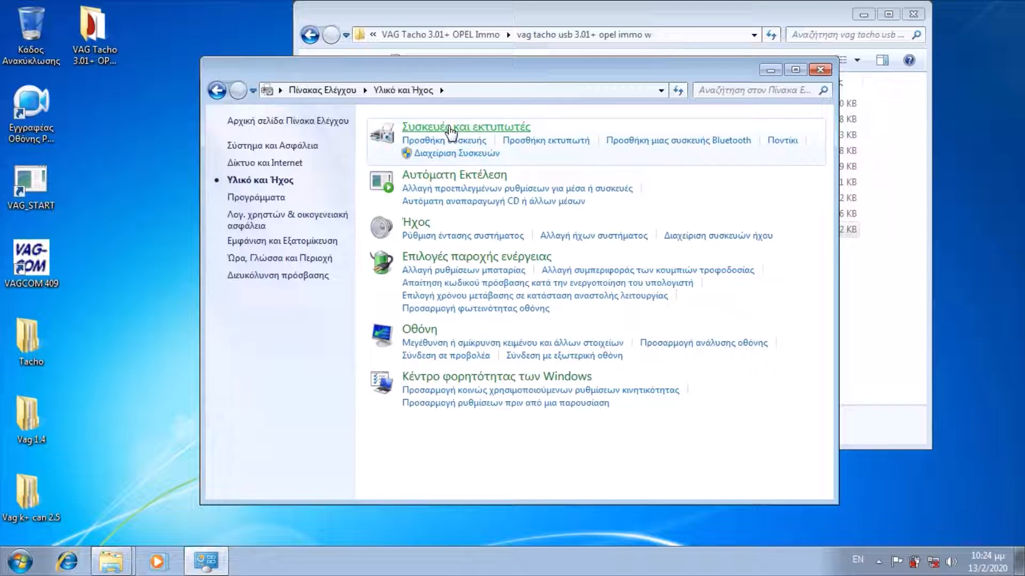
left_click(475, 154)
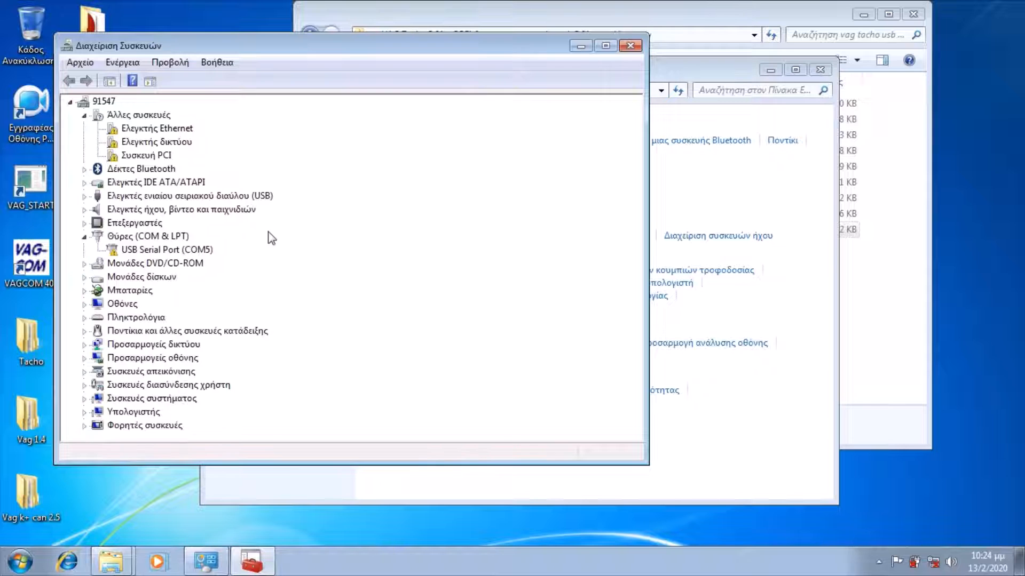
double_click(159, 251)
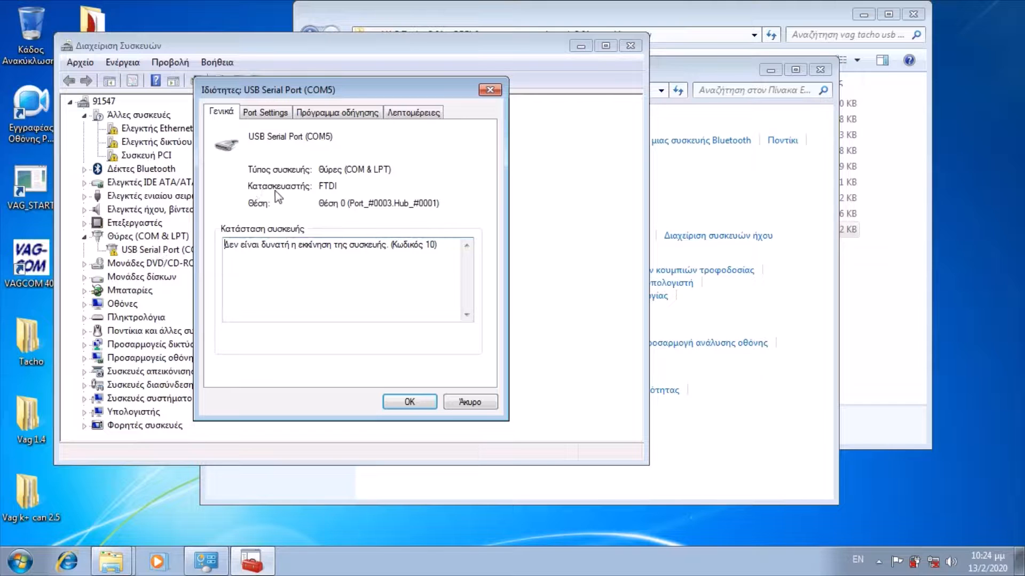
Step: Uninstall the USB Serial Port (COM5) device and delete its driver software as well
left_click(282, 118)
left_click(311, 114)
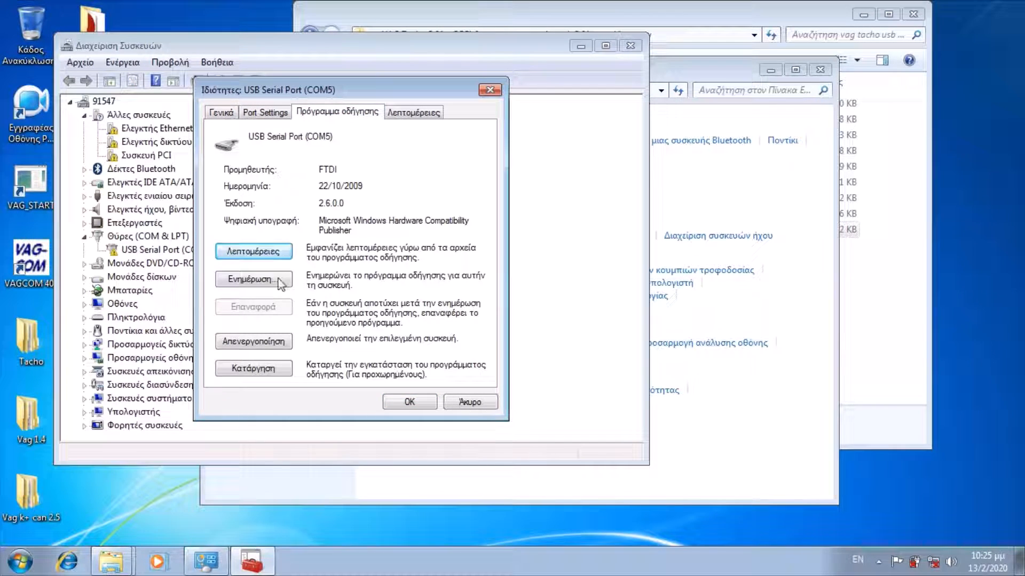
left_click(253, 369)
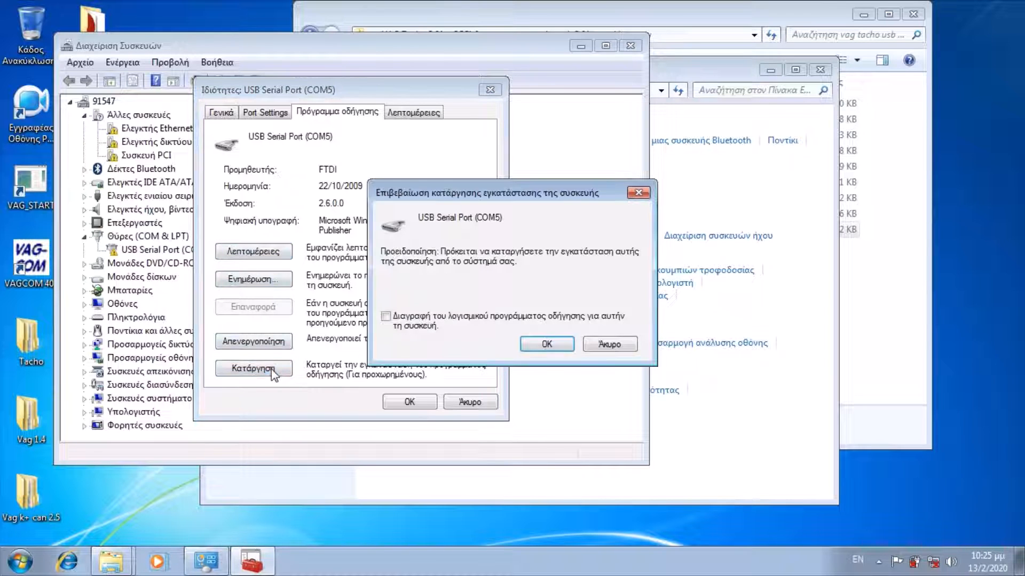
left_click(385, 317)
left_click(540, 344)
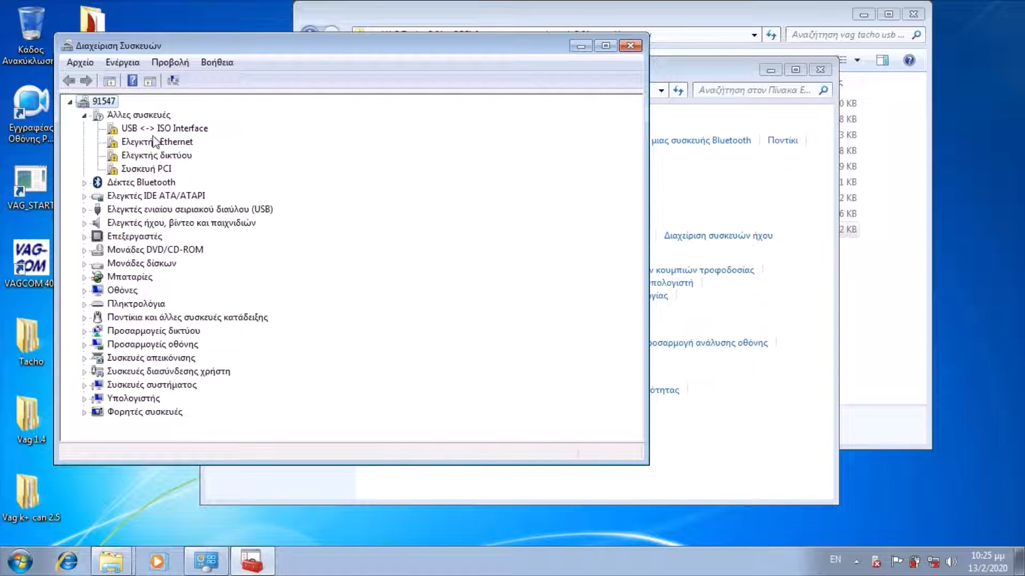
Step: Start a manual driver update for the USB <-> ISO Interface device, choosing from the computer's driver list with all devices shown
left_click(137, 129)
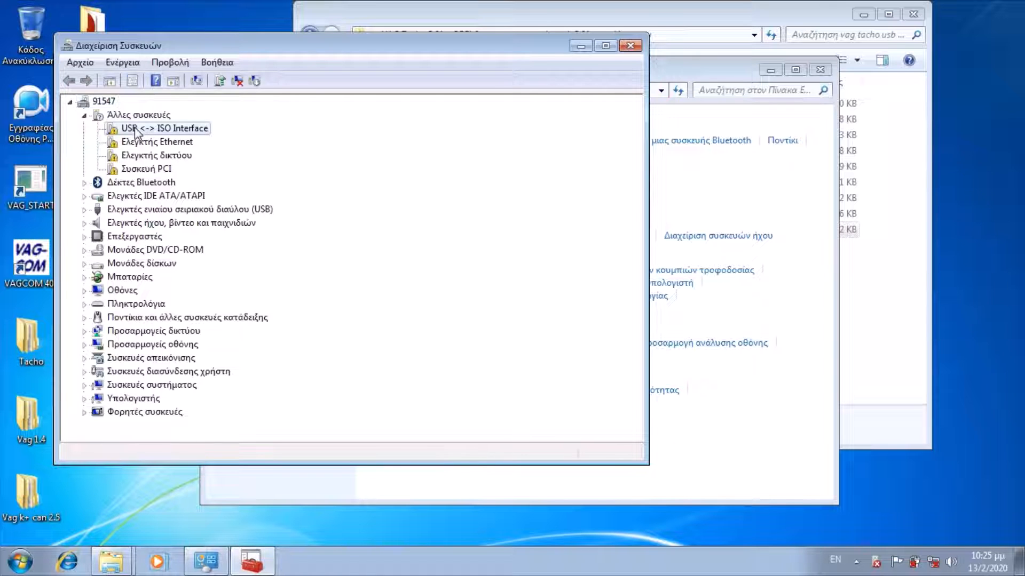
double_click(173, 131)
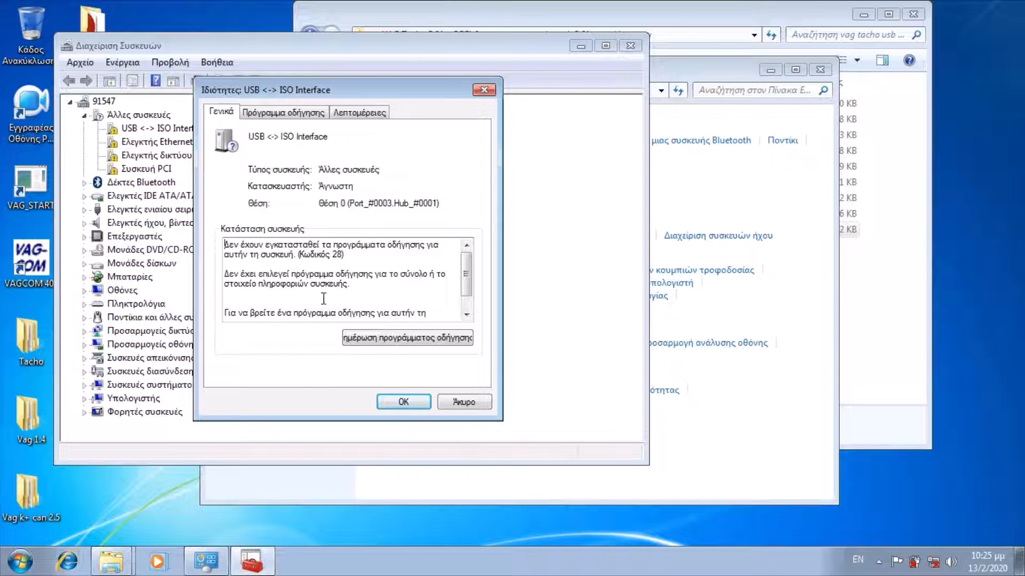
left_click(303, 115)
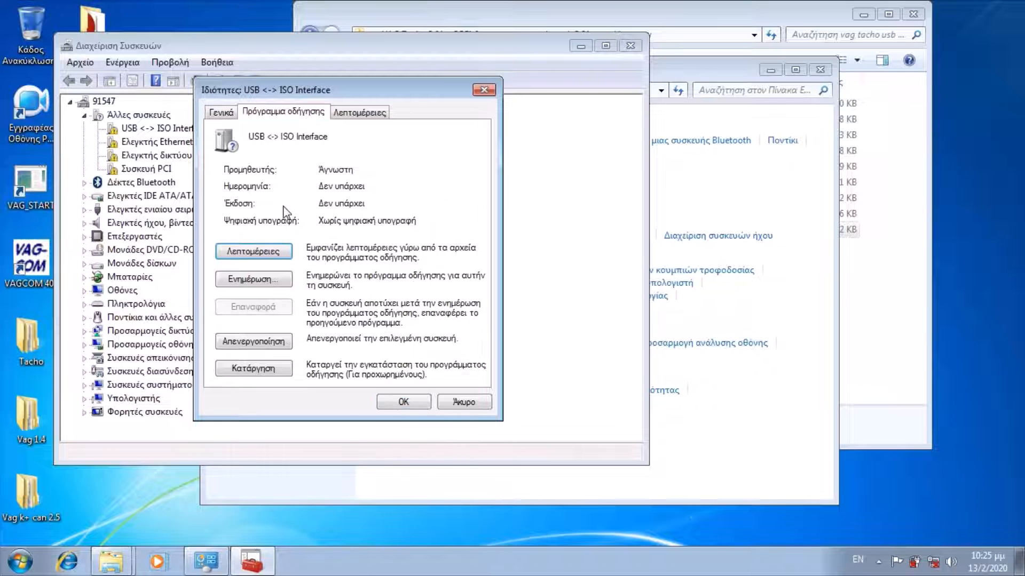
left_click(270, 280)
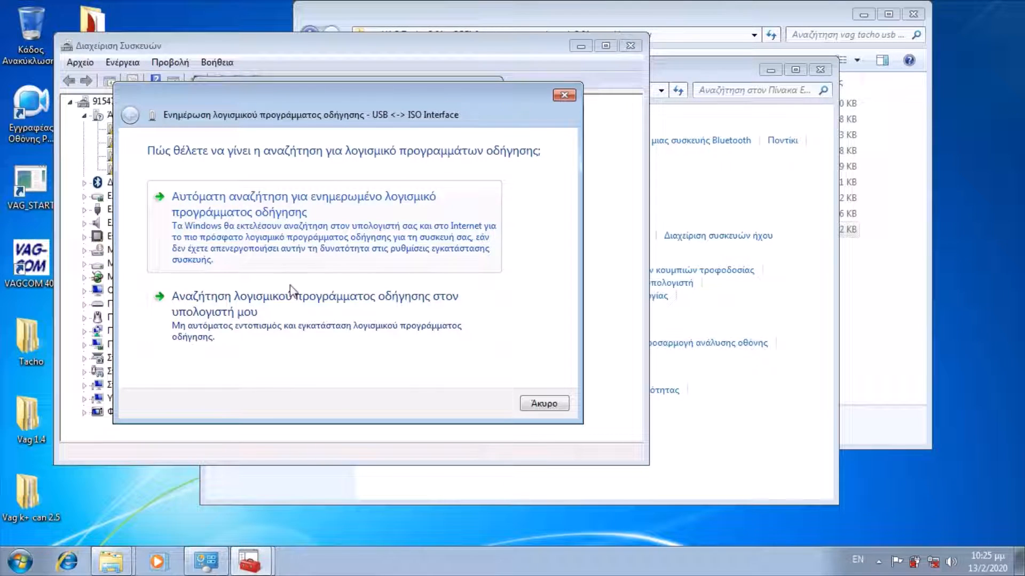
left_click(293, 309)
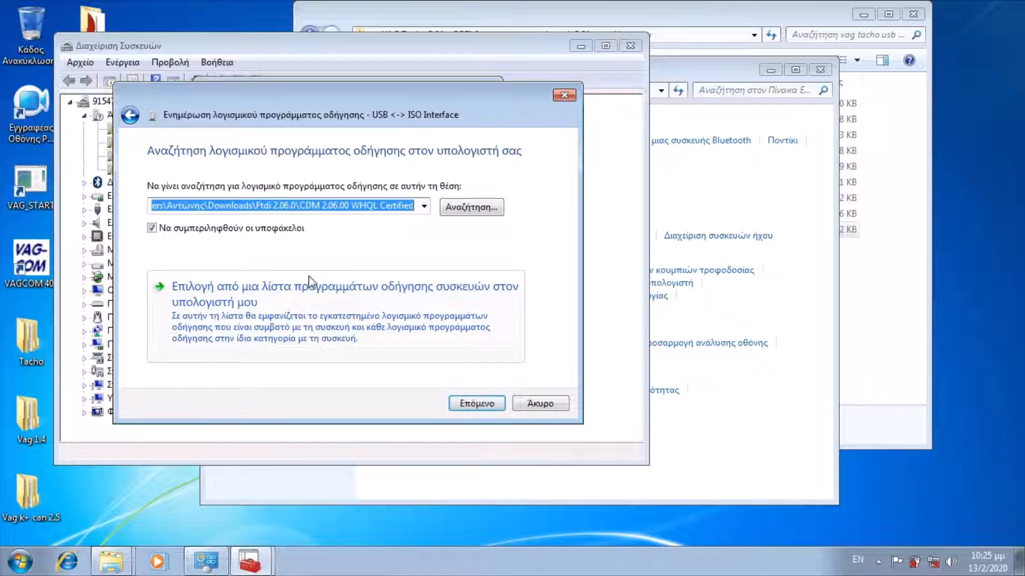
left_click(347, 311)
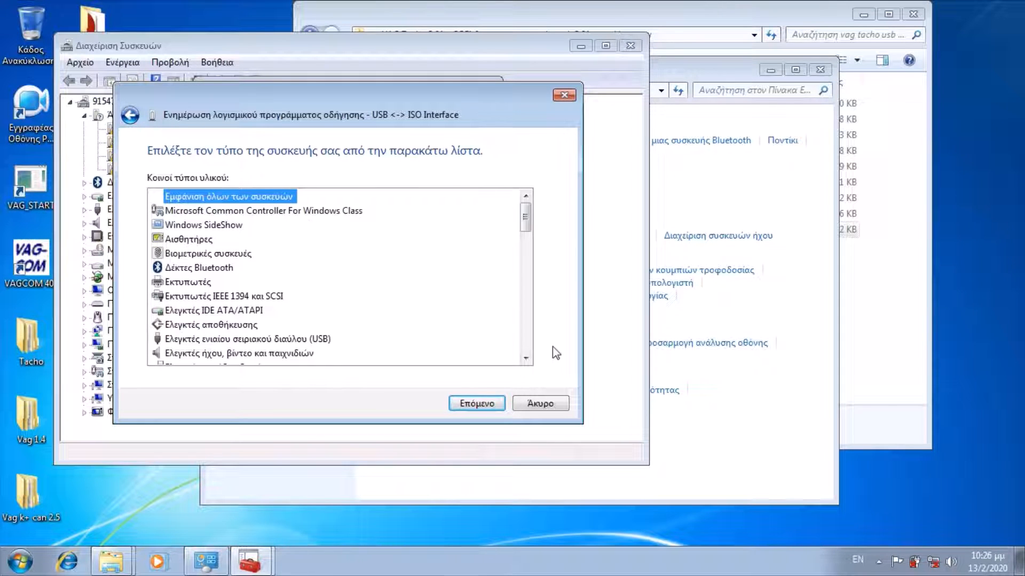
left_click(487, 404)
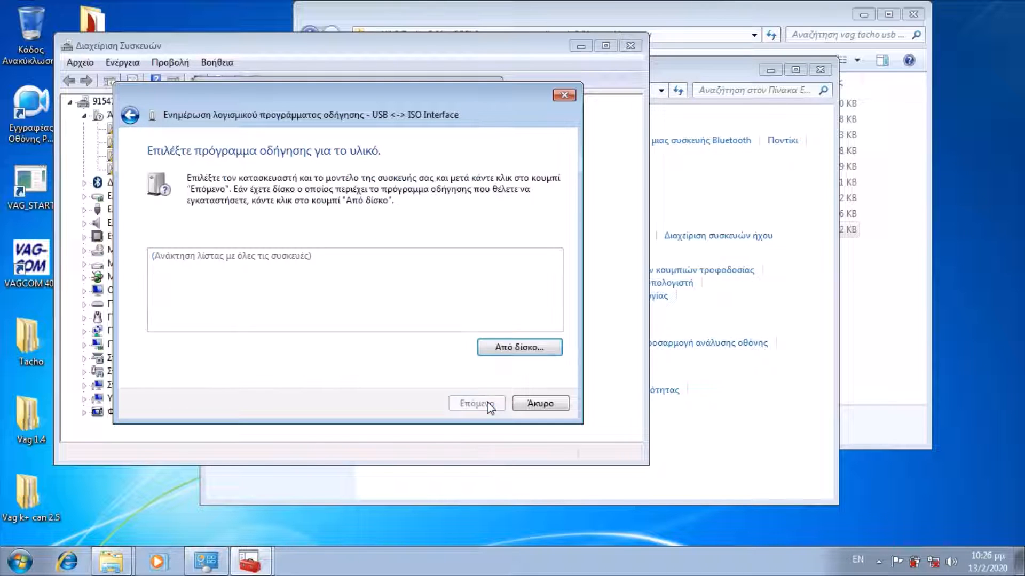
Step: Load the driver from disk using the ftdibus file in the CDM 2.06.00 WHQL Certified folder
left_click(516, 350)
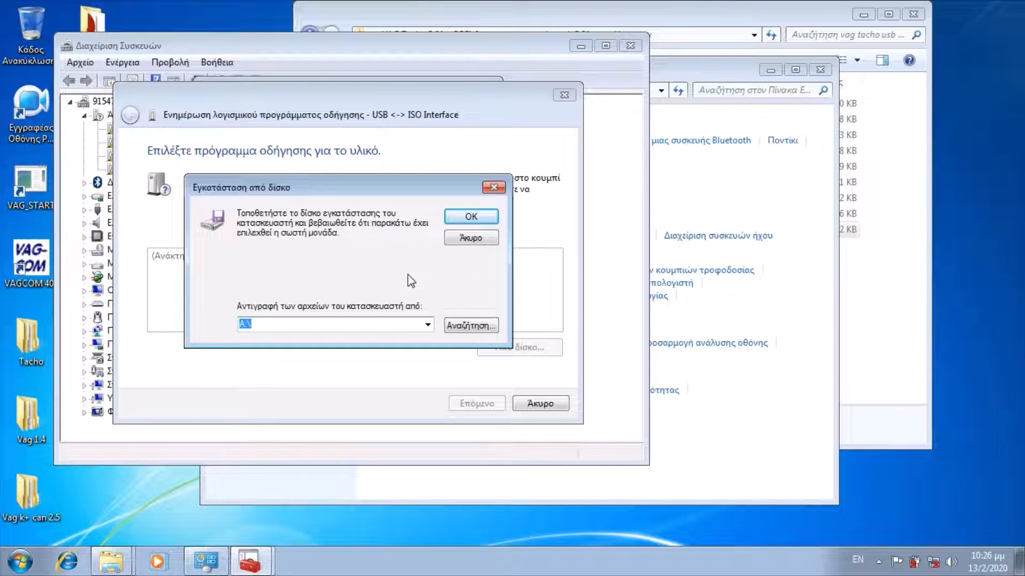
left_click(469, 325)
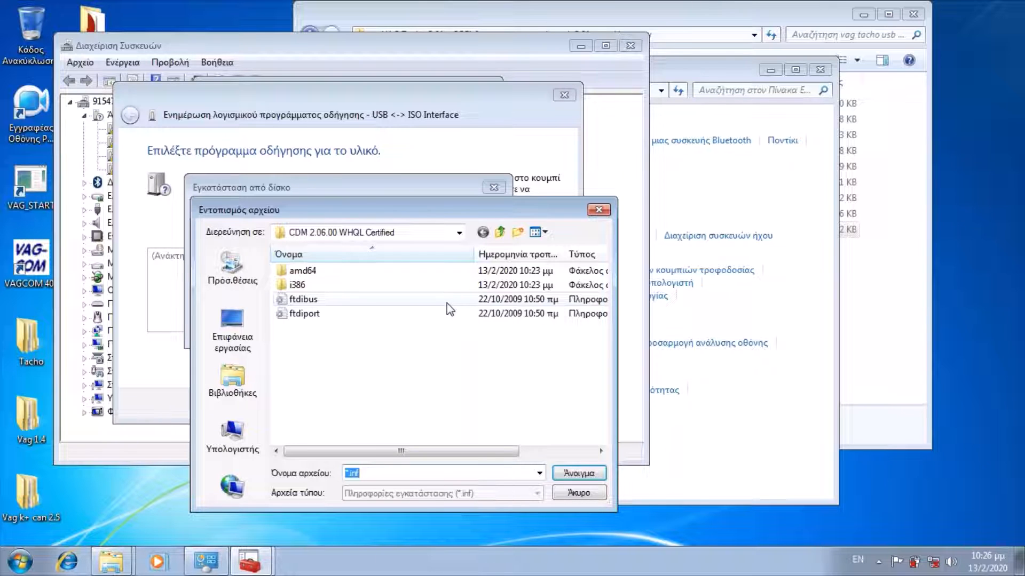
left_click(402, 300)
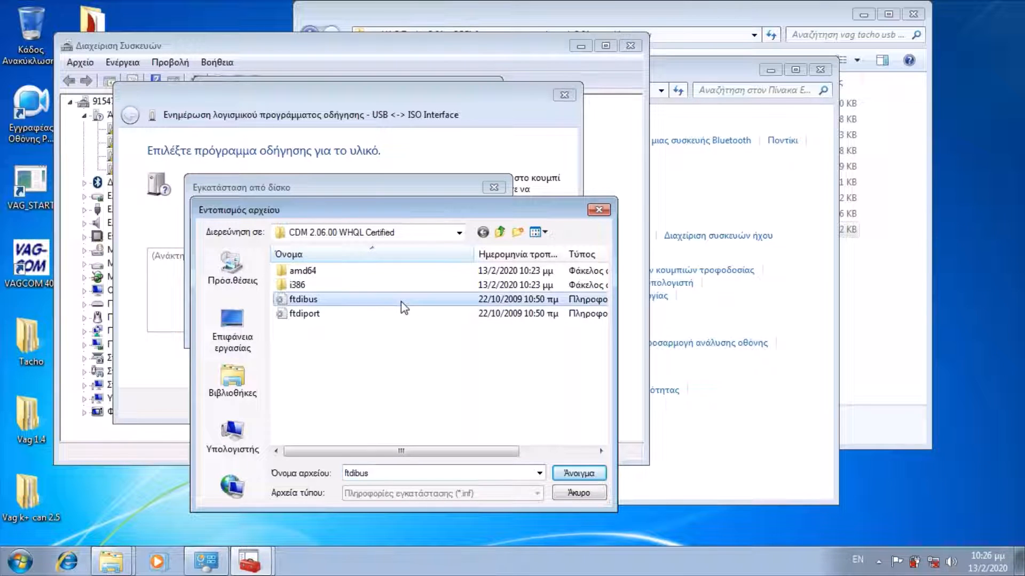
left_click(575, 474)
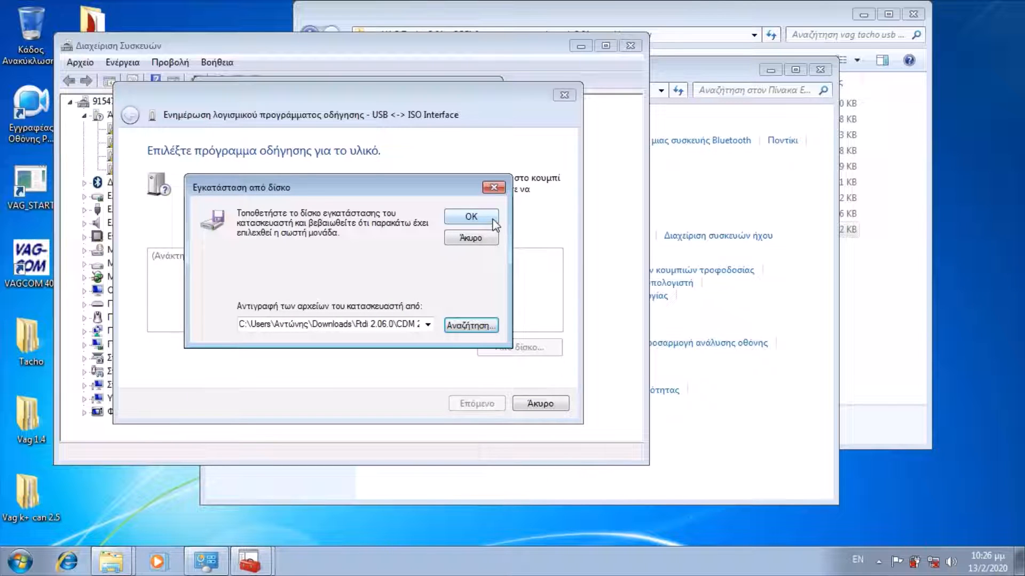
left_click(492, 220)
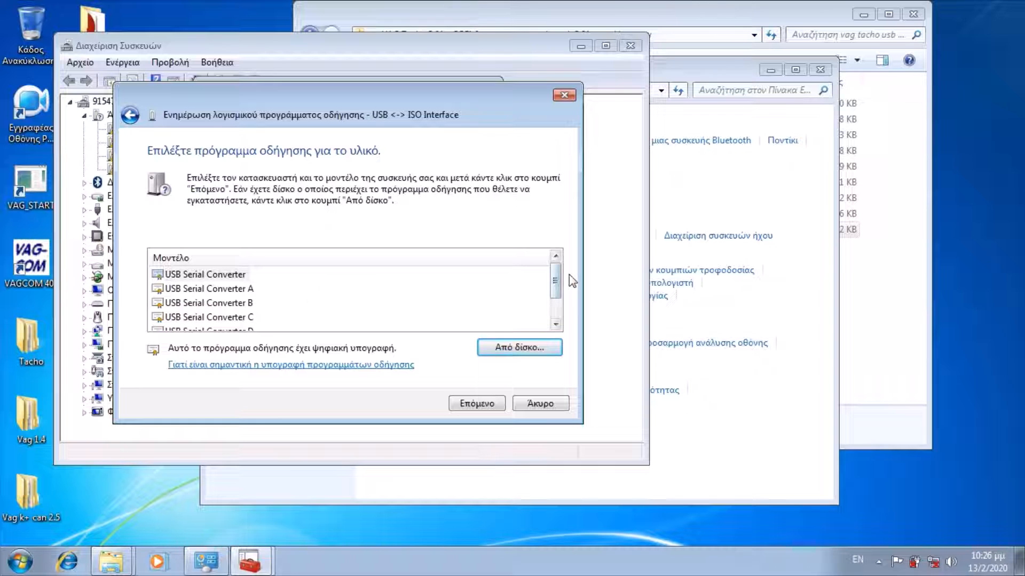
Step: Install the USB Serial Converter A driver despite the compatibility warning and close the device's properties
mouse_move(556, 282)
left_mouse_down()
mouse_move(558, 310)
mouse_move(553, 277)
left_mouse_up()
left_click(247, 292)
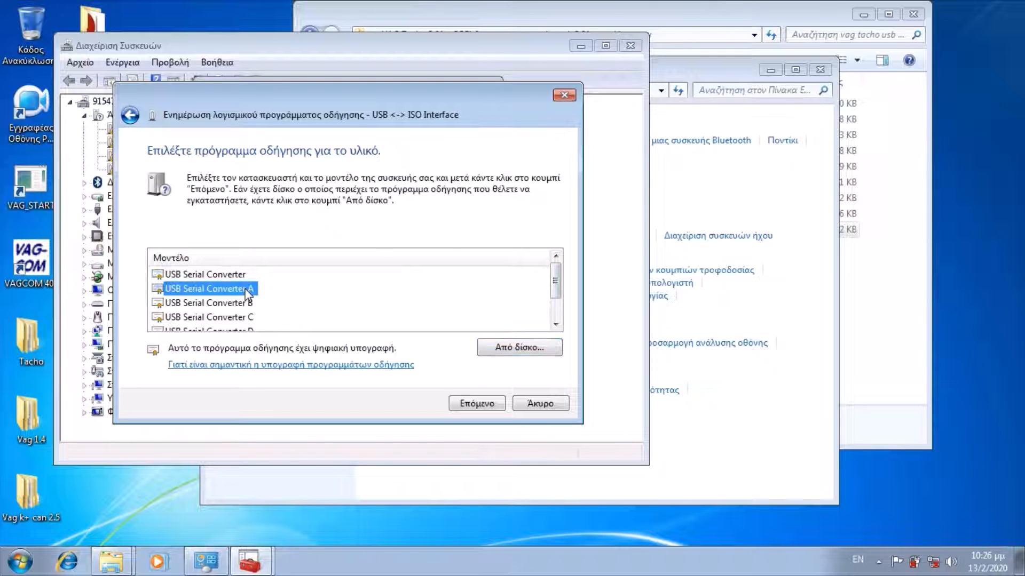
left_click(489, 407)
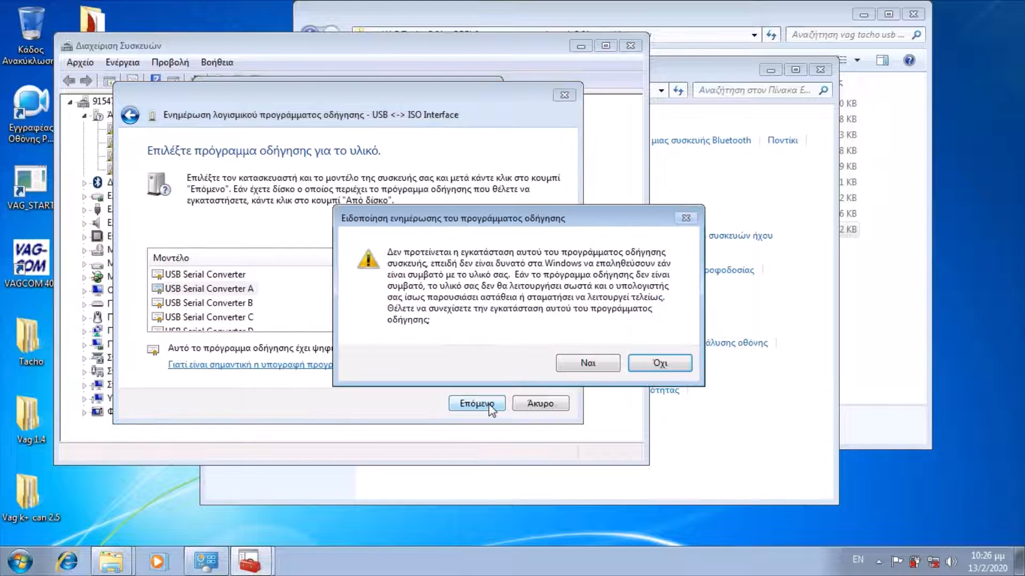
left_click(585, 366)
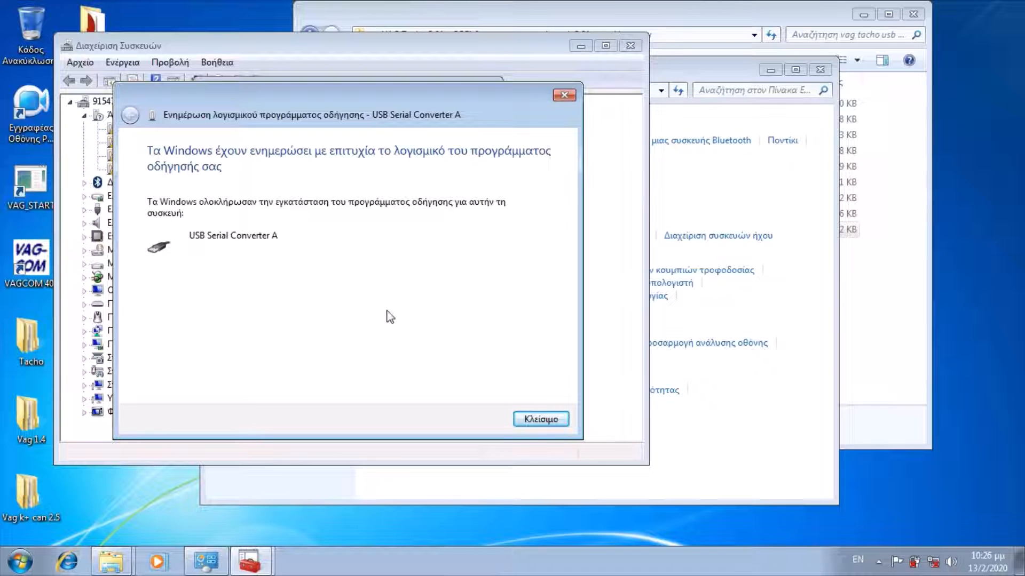
left_click(538, 420)
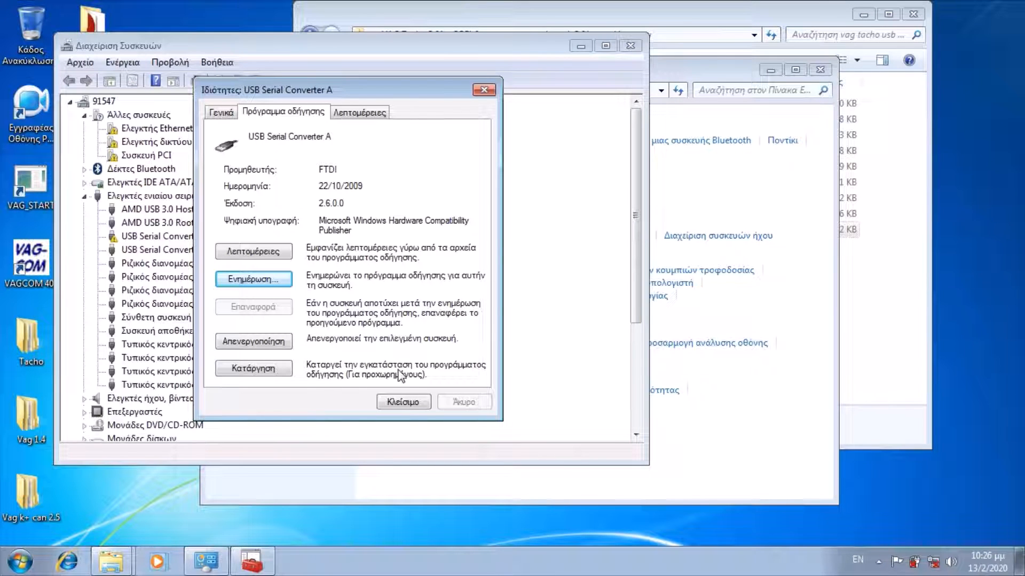
left_click(402, 404)
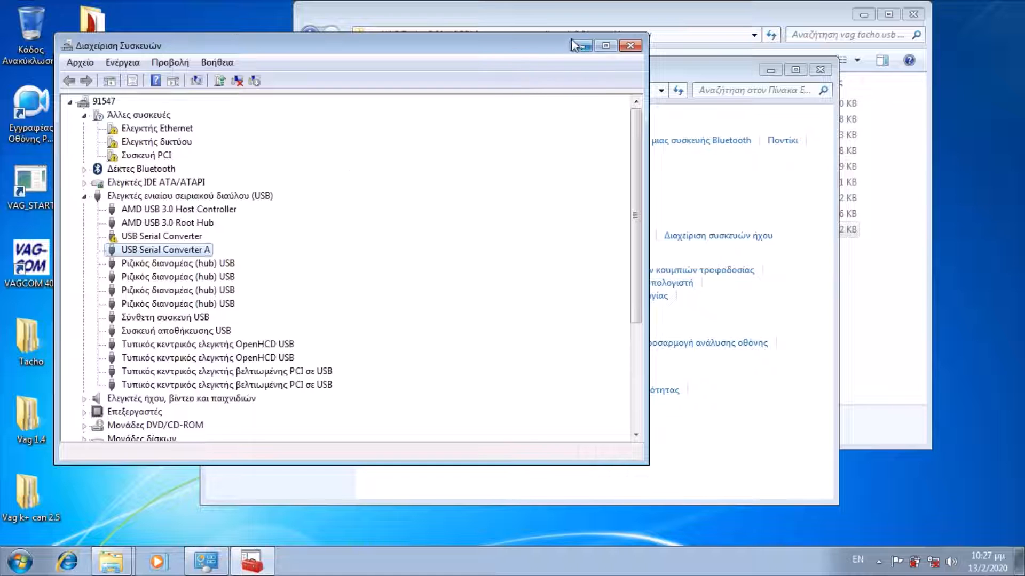
Step: Minimize Device Manager and the Control Panel, launch vagtacho_opeldt as administrator and run the Vag Tacho
left_click(584, 46)
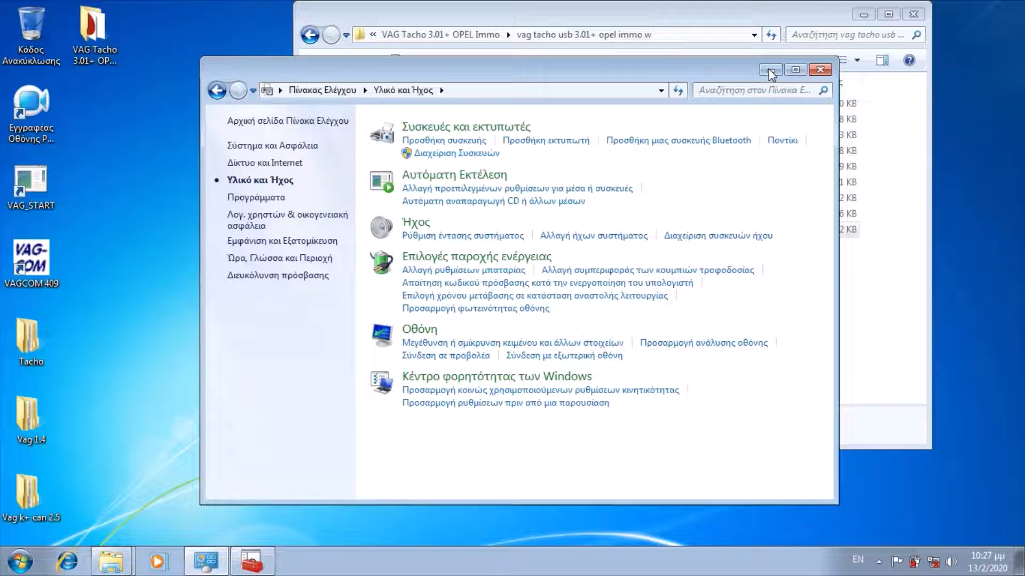
left_click(770, 70)
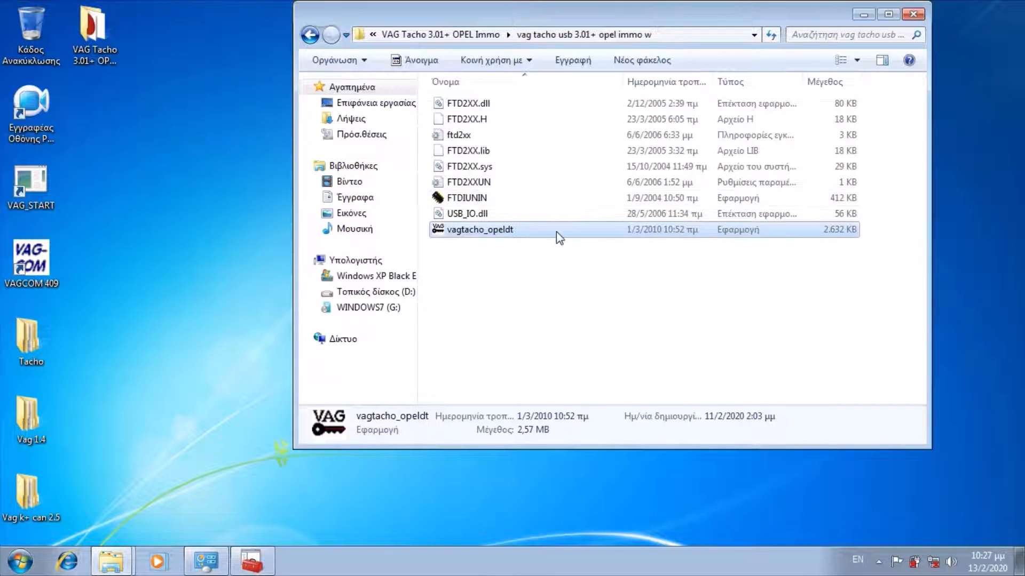
right_click(556, 232)
left_click(576, 255)
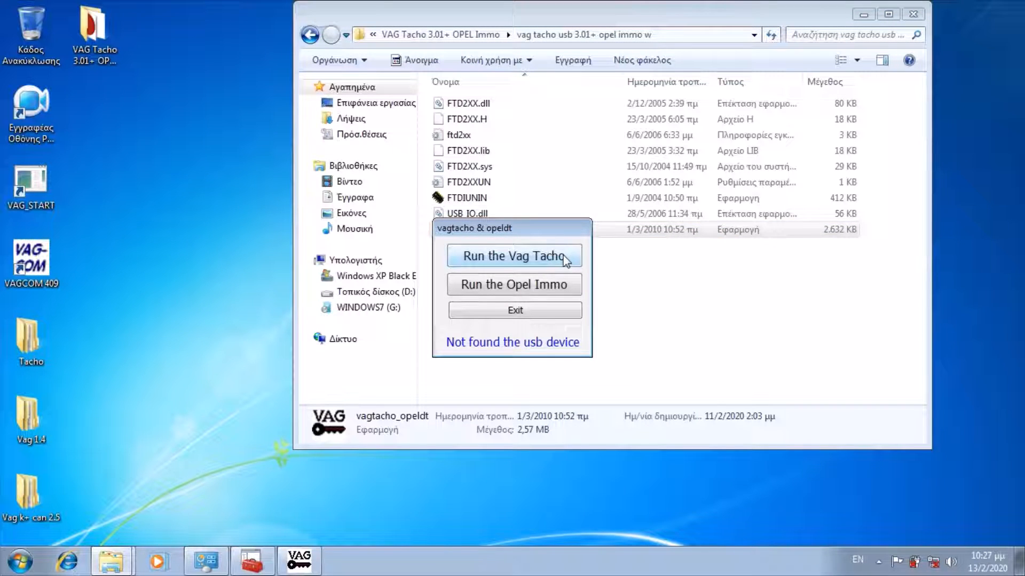
left_click(512, 261)
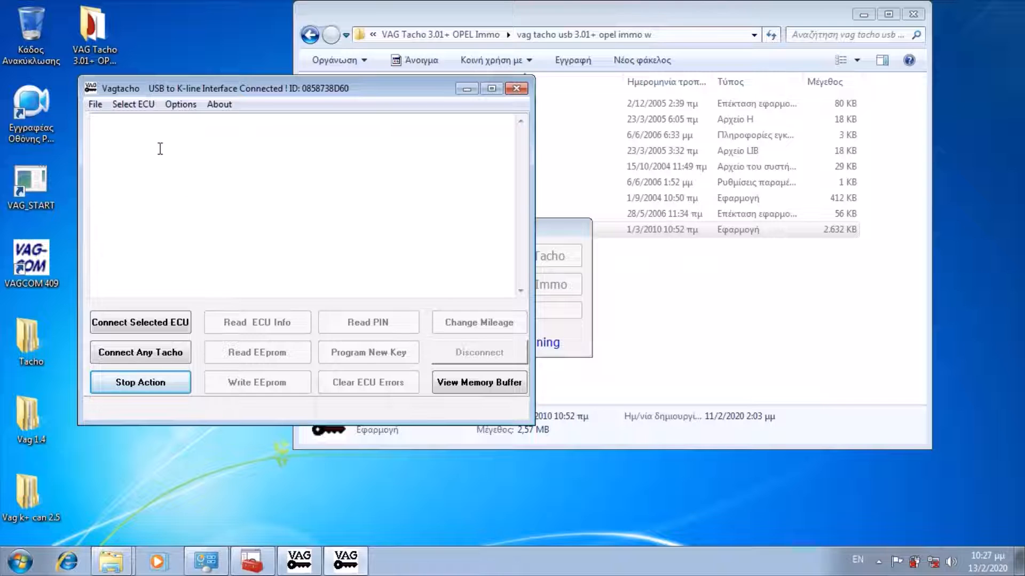
Step: Check the Vagtacho version information and look through the list of selectable ECUs
left_click(219, 105)
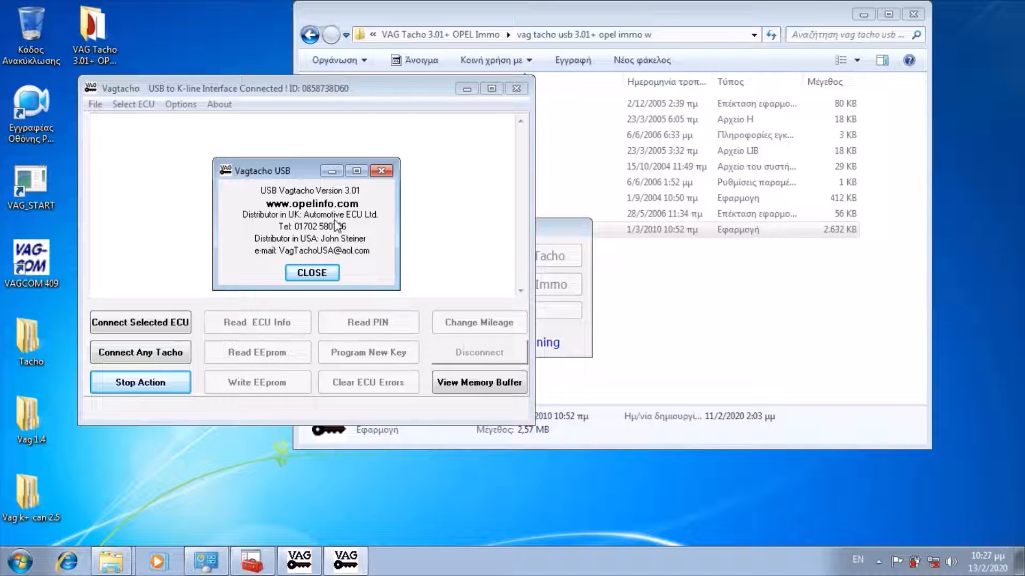
left_click(314, 273)
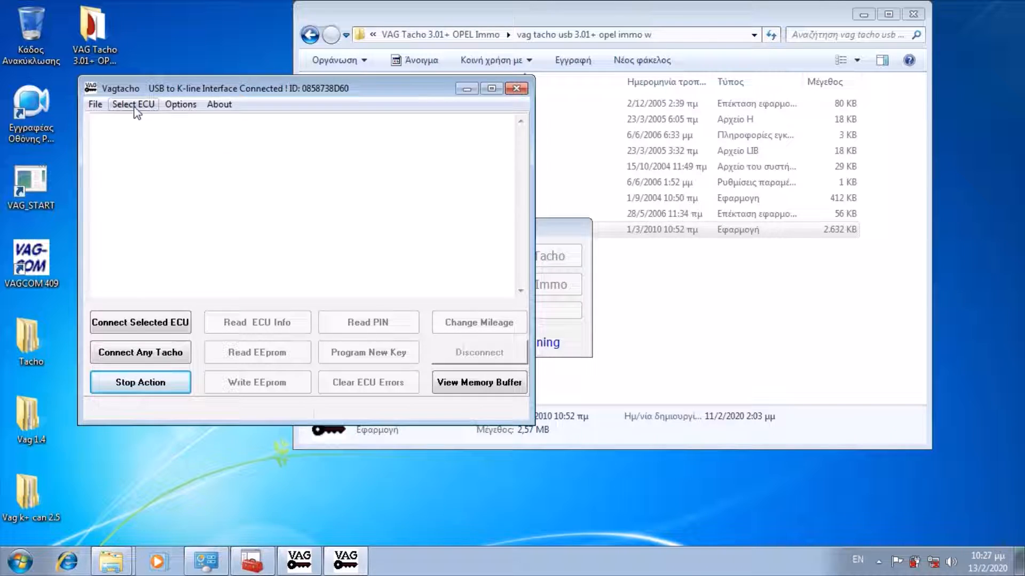
left_click(95, 105)
mouse_move(132, 111)
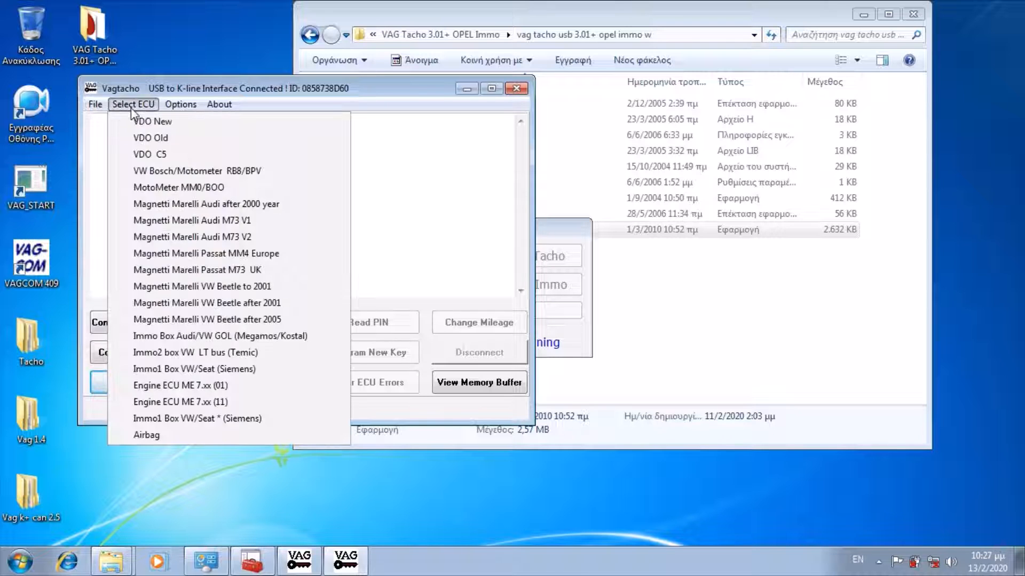
left_click(260, 227)
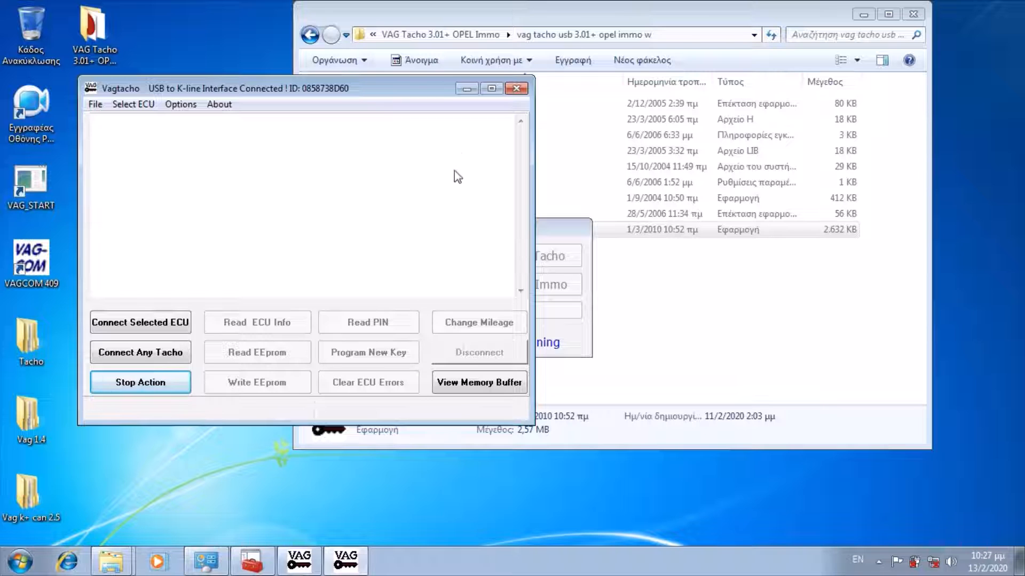
Step: Close Vagtacho and its launcher, and relaunch vagtacho_opeldt as administrator
left_click(516, 88)
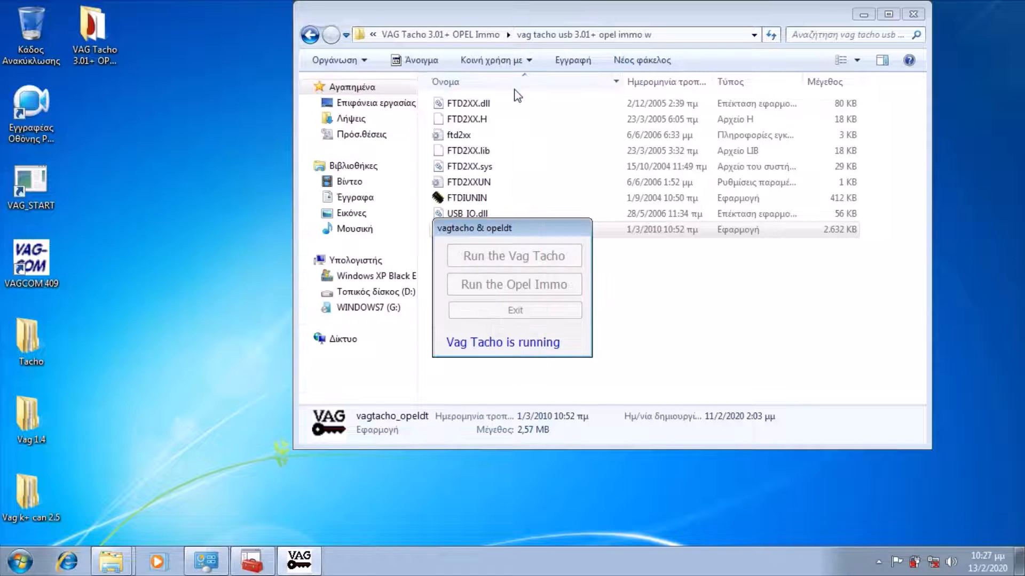
left_click(515, 310)
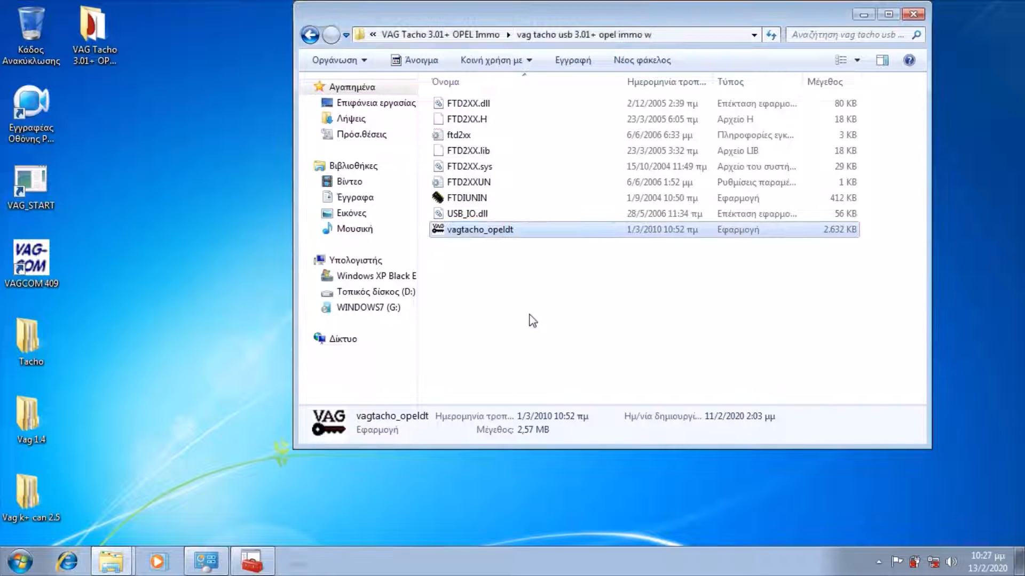
right_click(508, 235)
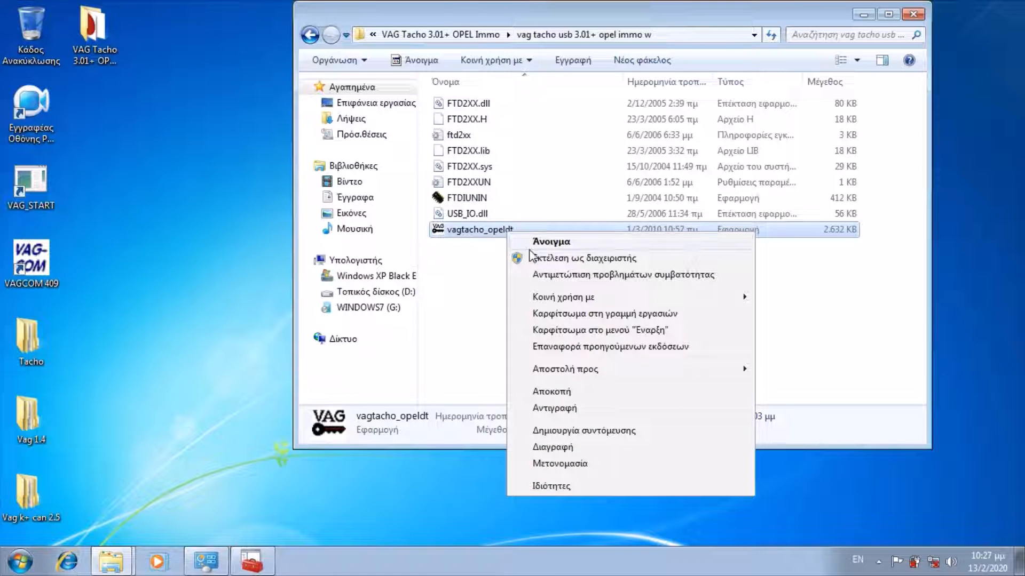
left_click(531, 258)
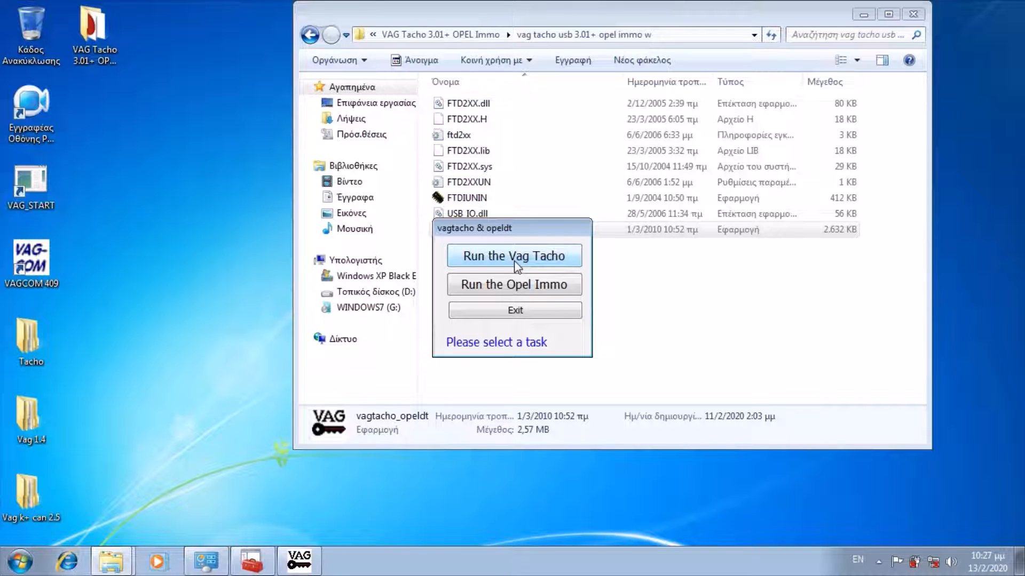
Step: Run the Vag Tacho to check its interface connection, close it and run the Opel Immo
left_click(514, 257)
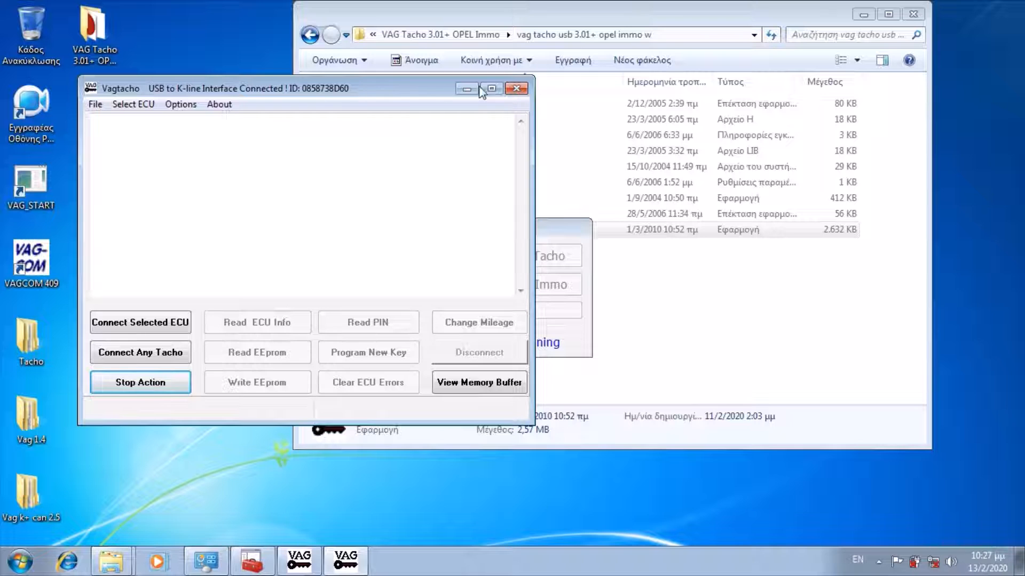
left_click(516, 89)
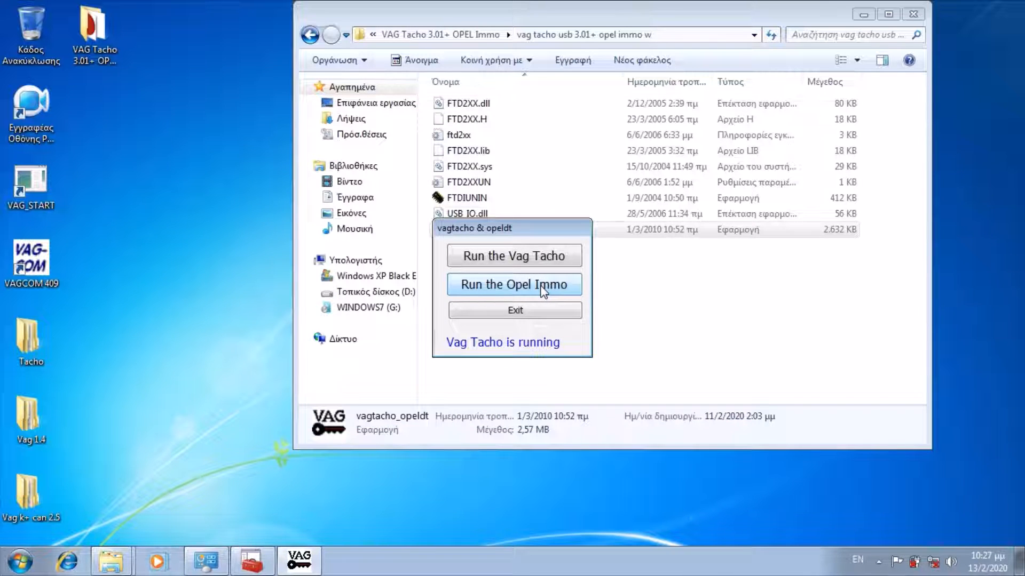
left_click(542, 291)
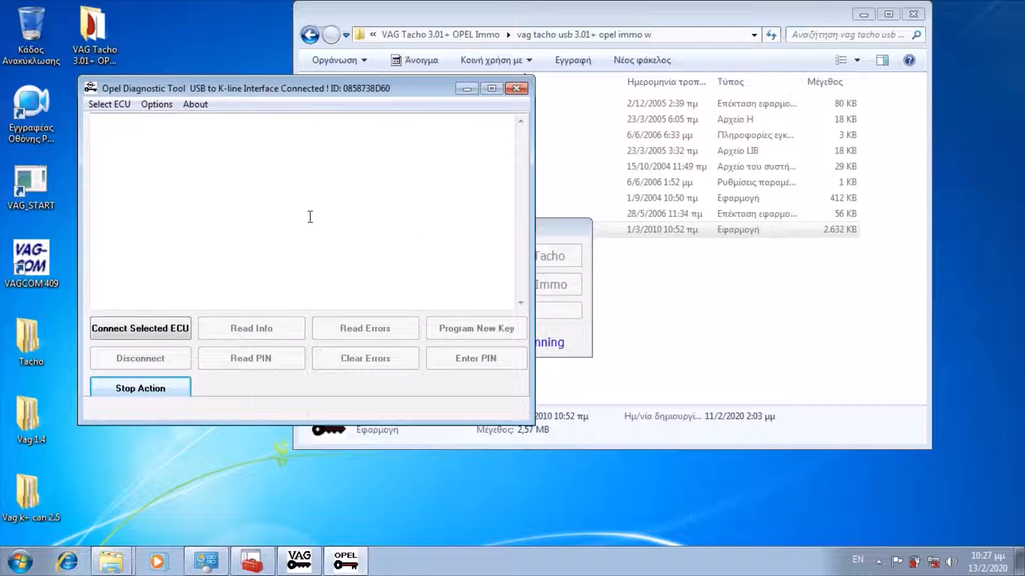
Step: Close the Opel Diagnostic Tool and exit the vagtacho & opeldt launcher
left_click(517, 89)
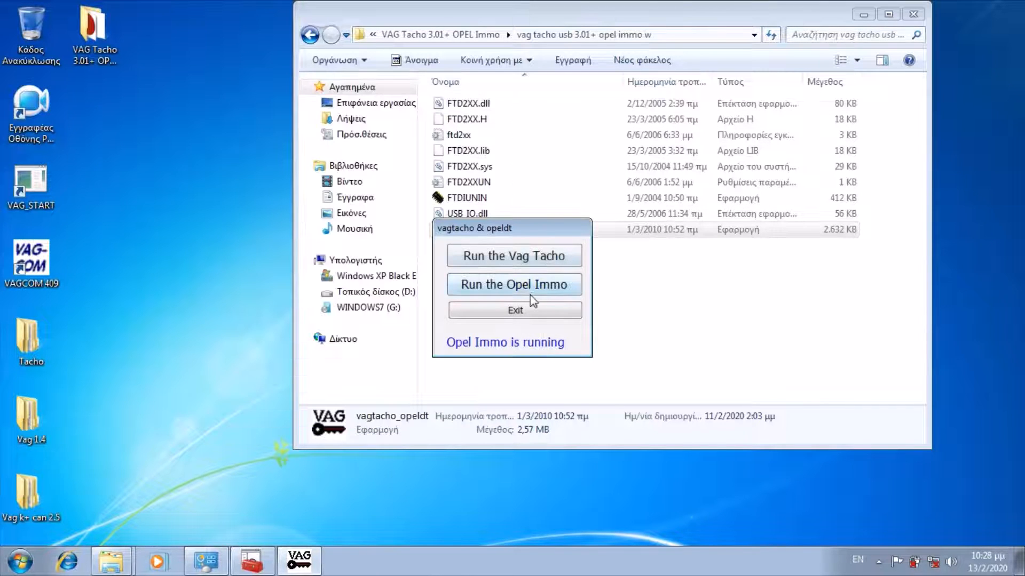
left_click(516, 311)
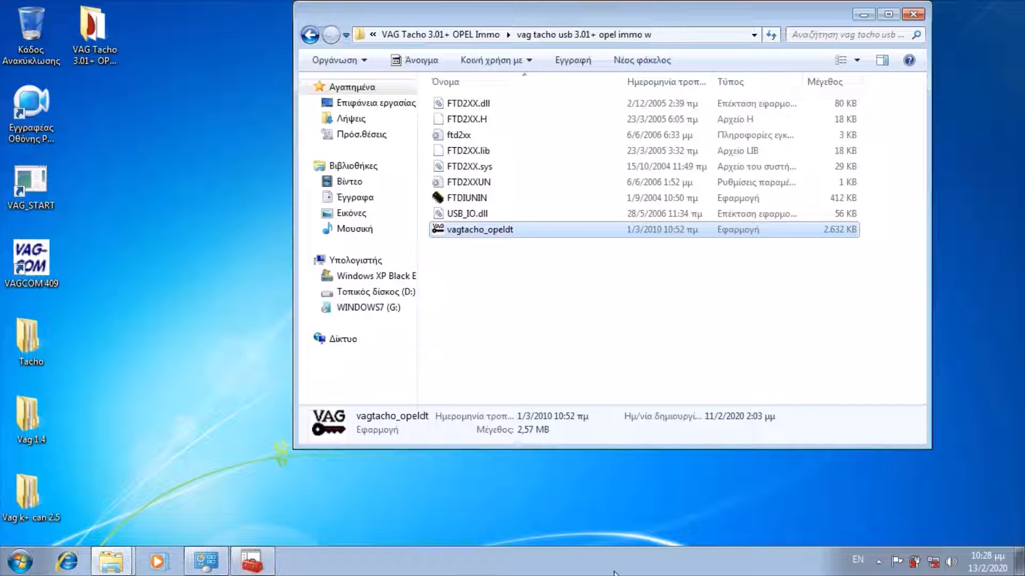
left_click(515, 575)
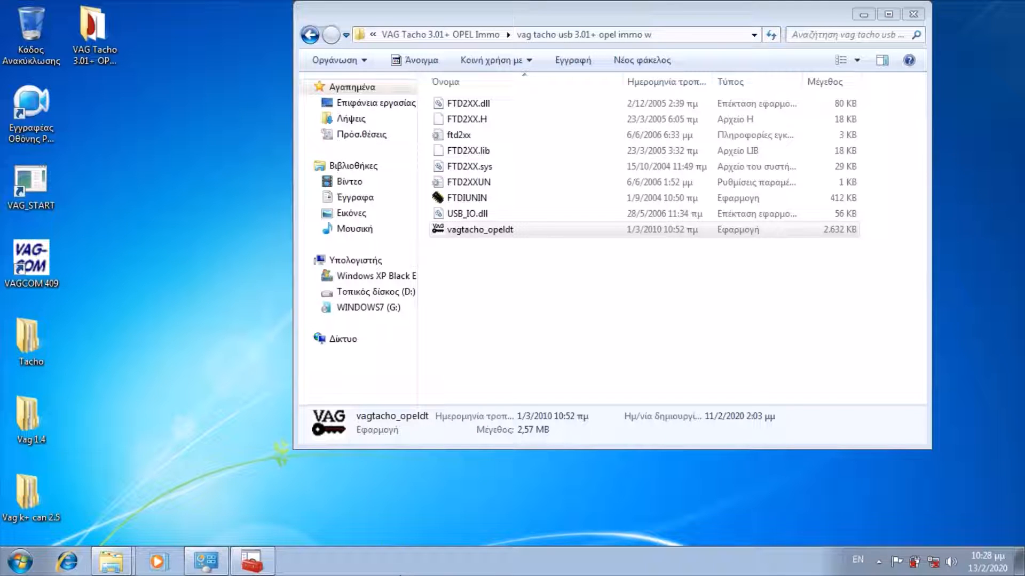
left_click(878, 560)
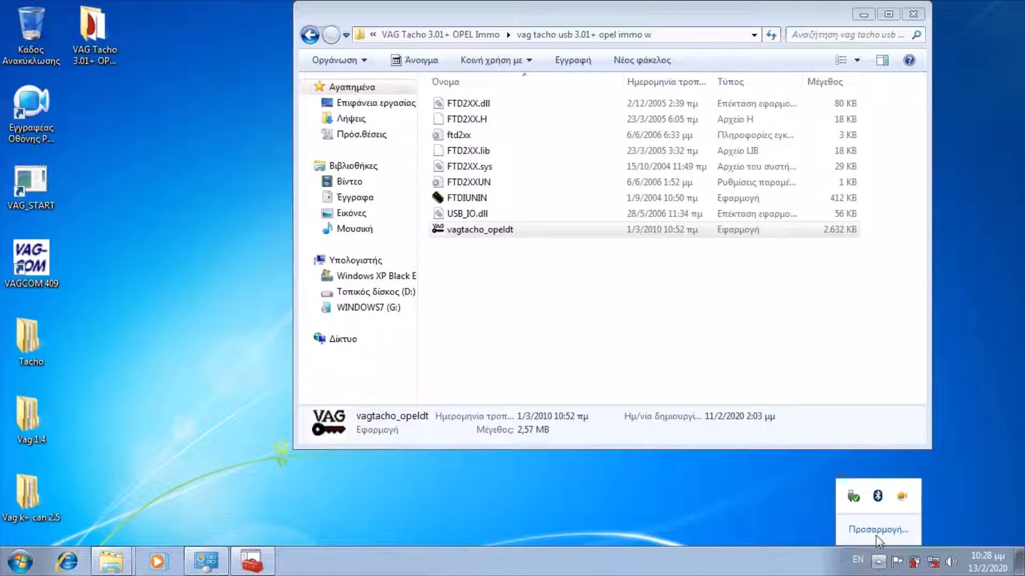
left_click(902, 499)
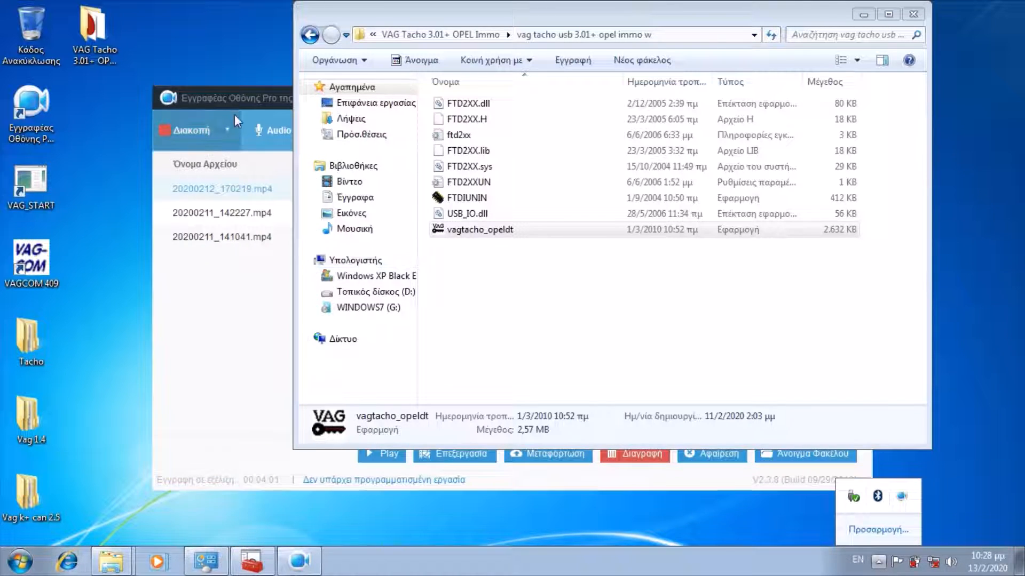
left_click(245, 100)
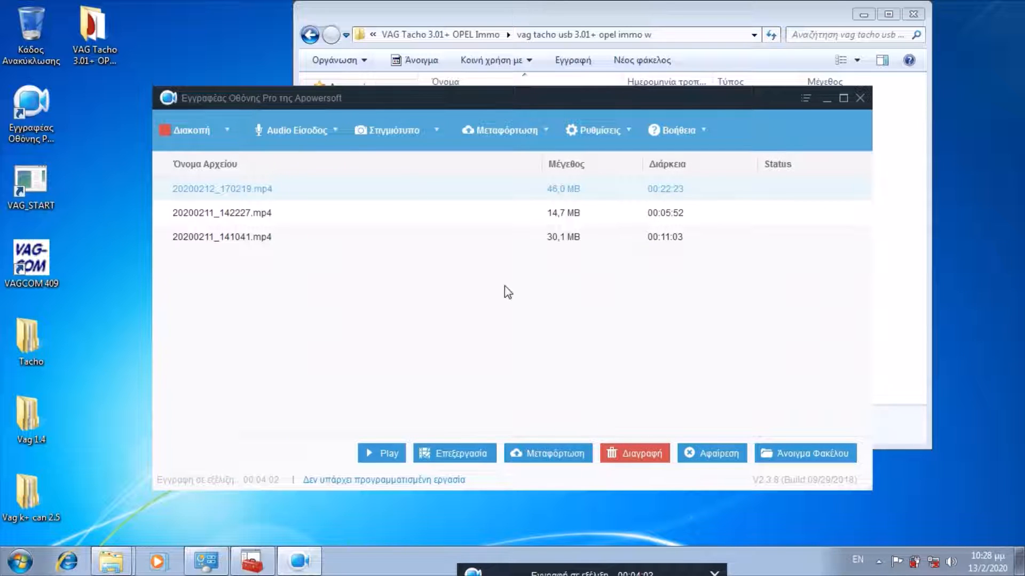
mouse_move(502, 571)
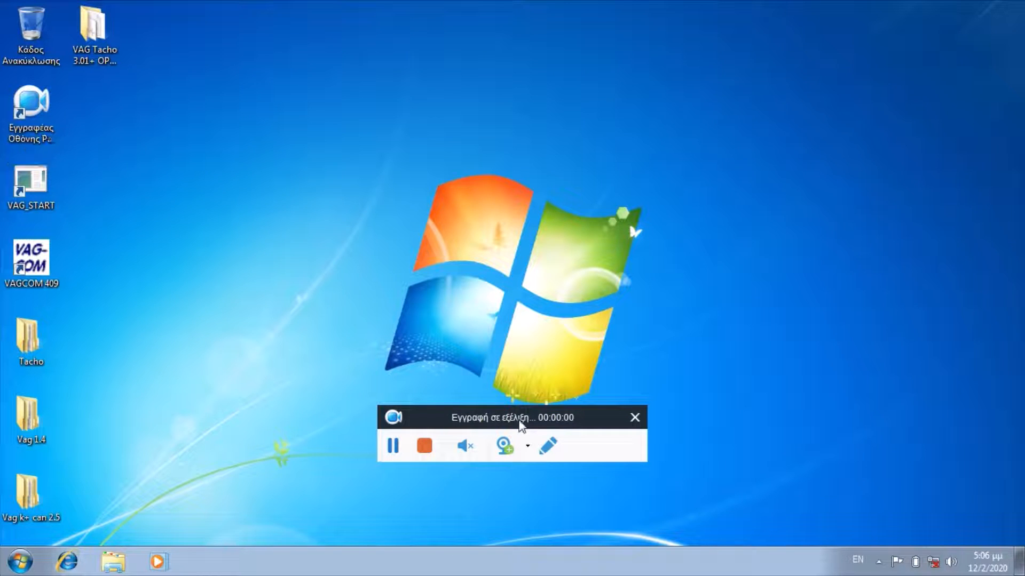
left_click_drag(521, 424, 505, 575)
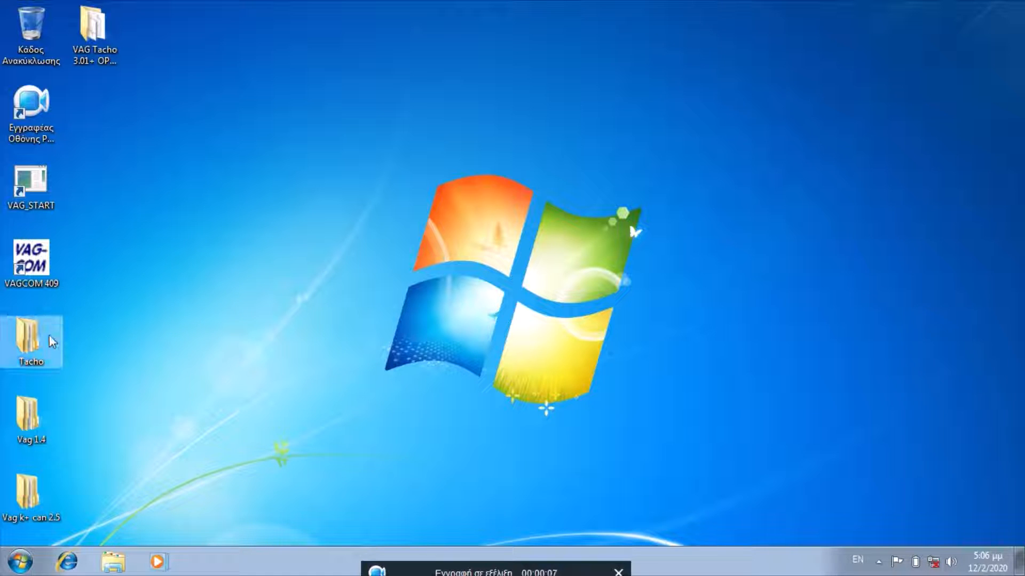
Step: Open the desktop folder VAG Tacho 3.01+ OPEL Immo and go into its nested vag tacho usb 3.01+ opel immo folder
double_click(82, 58)
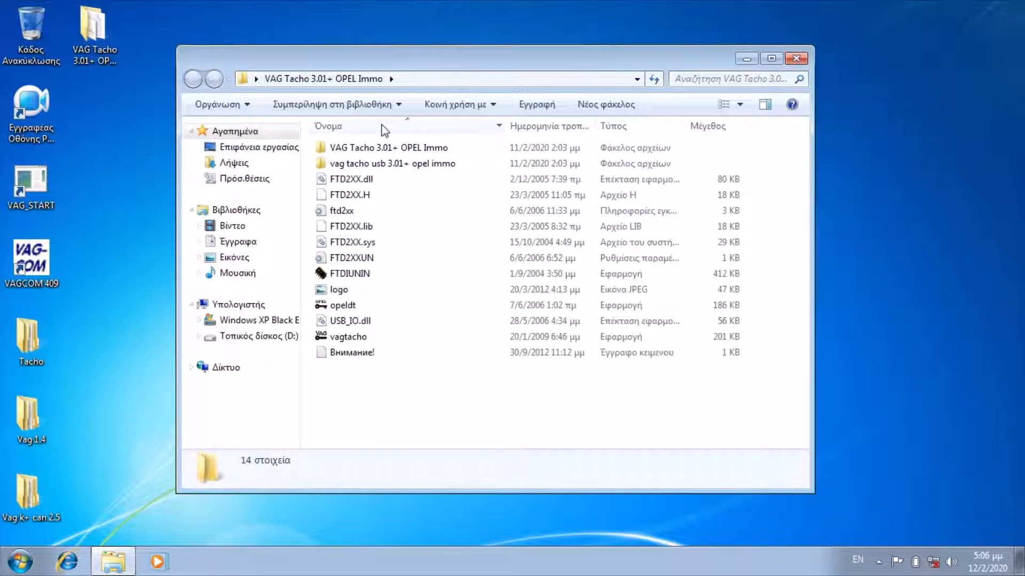
double_click(386, 149)
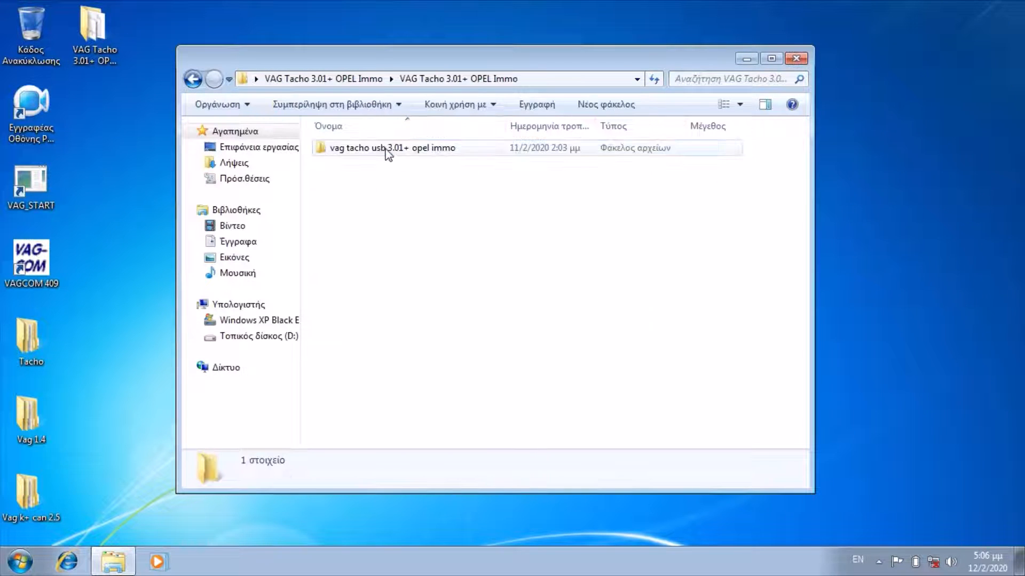
double_click(386, 149)
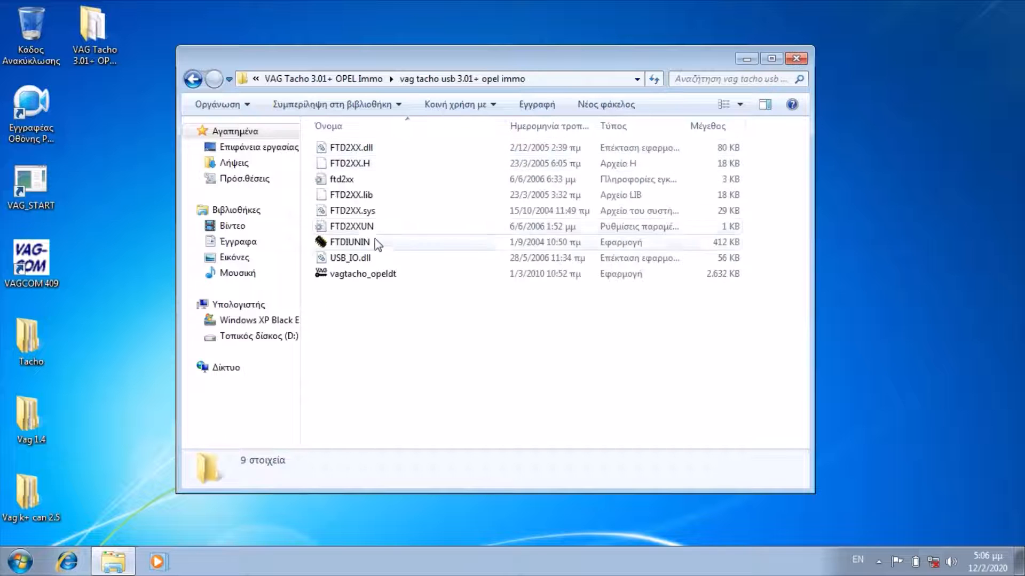
Step: Launch vagtacho_opeldt as administrator and run the Vag Tacho
left_click(376, 279)
right_click(376, 276)
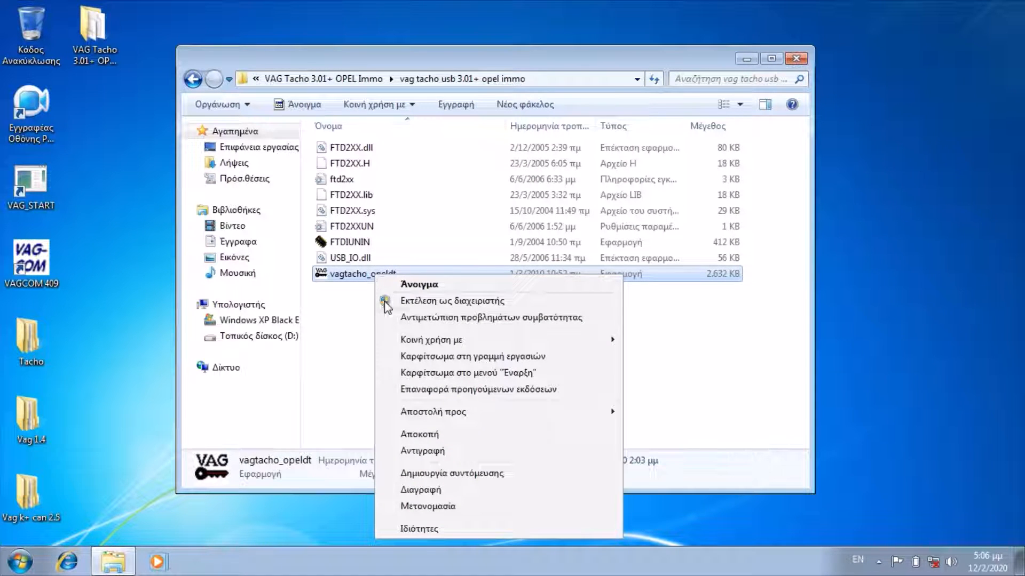
left_click(384, 300)
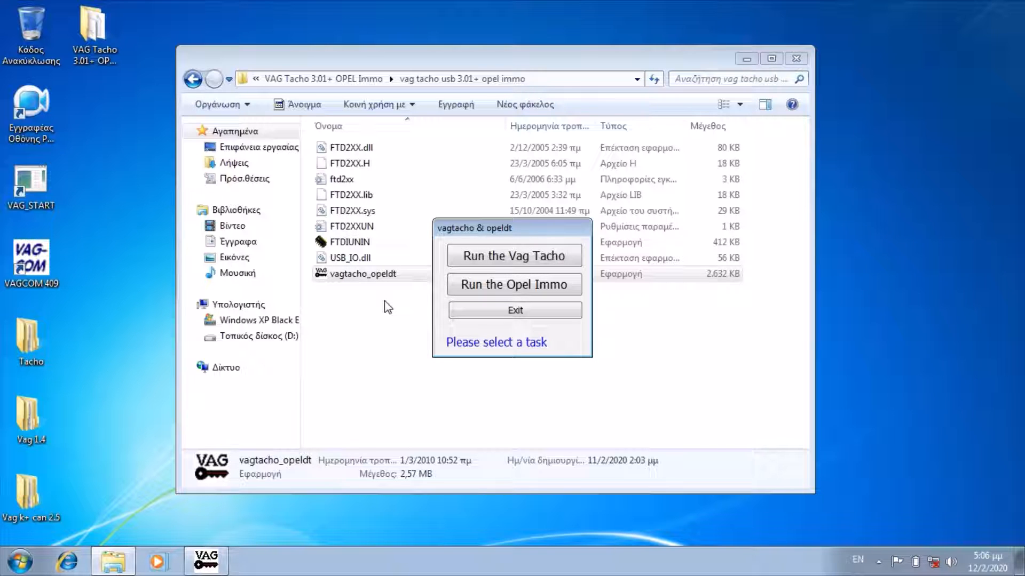
left_click(460, 258)
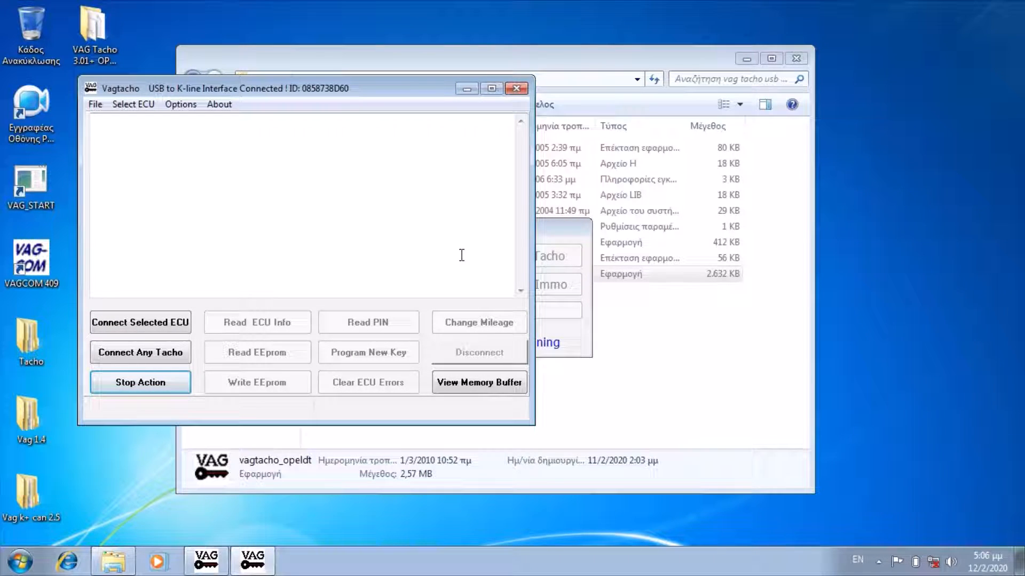
Step: Connect to any tacho, choosing VDO New as the ECU before disconnecting
left_click(182, 354)
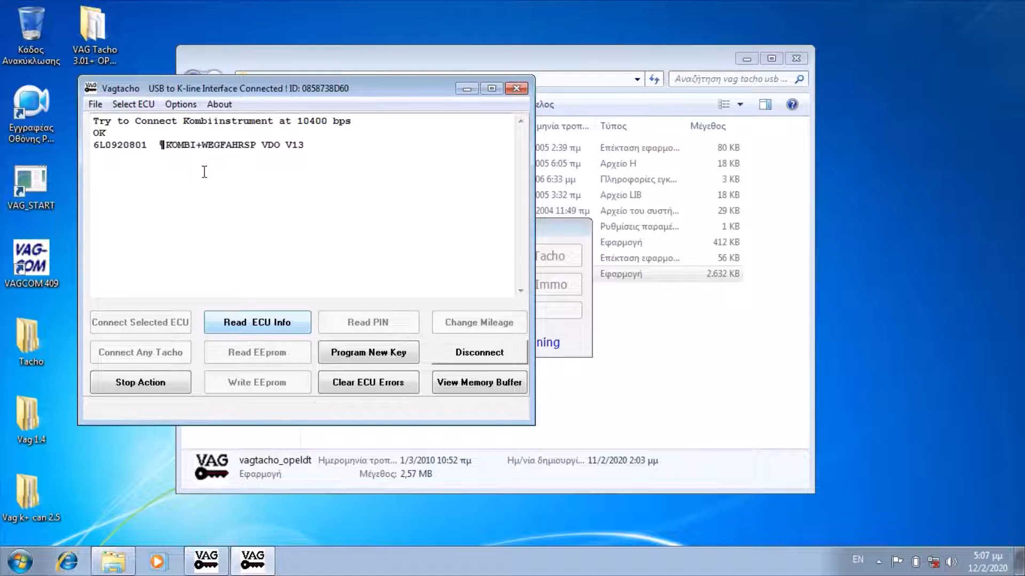
left_click(143, 103)
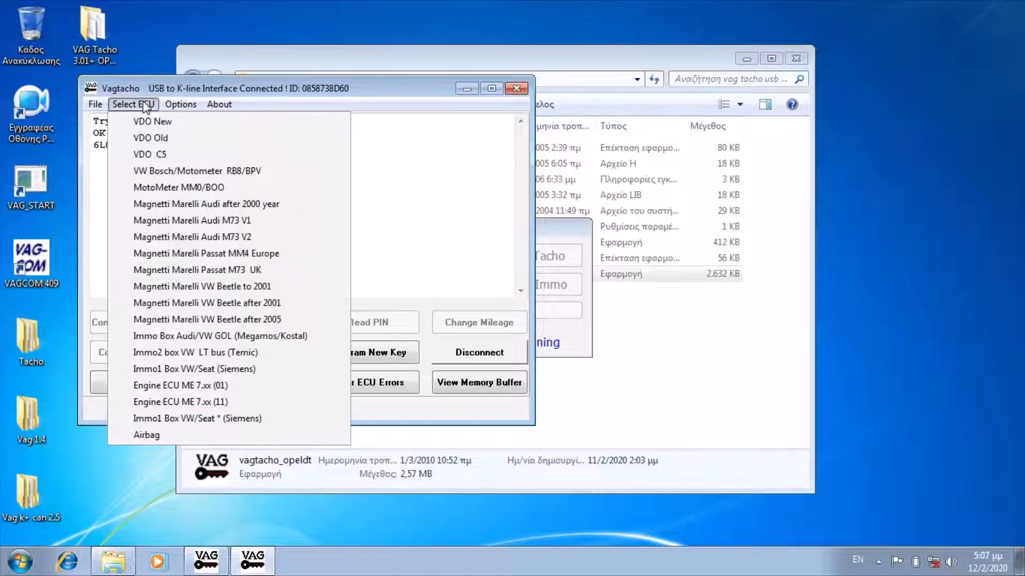
left_click(148, 122)
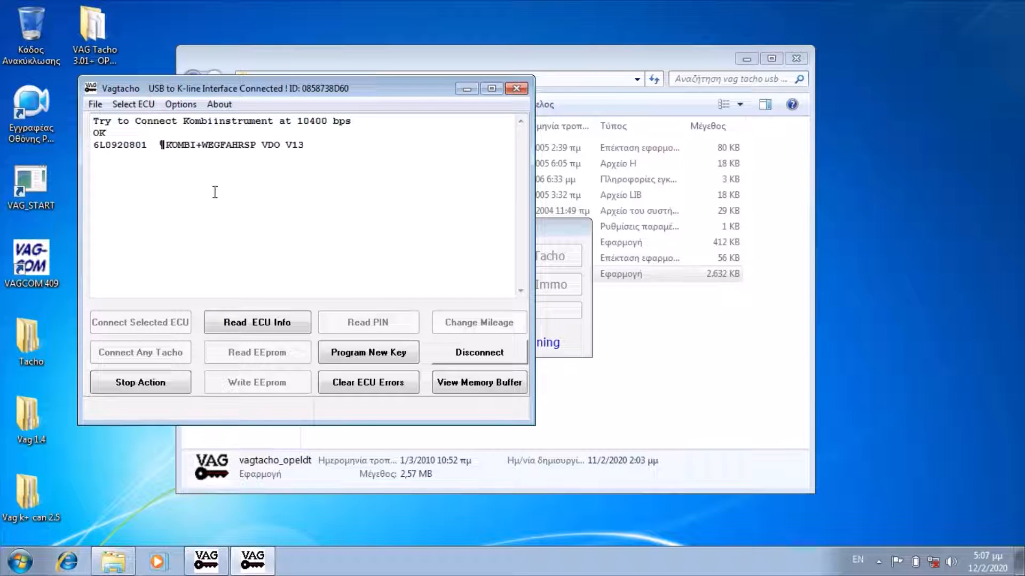
left_click(459, 355)
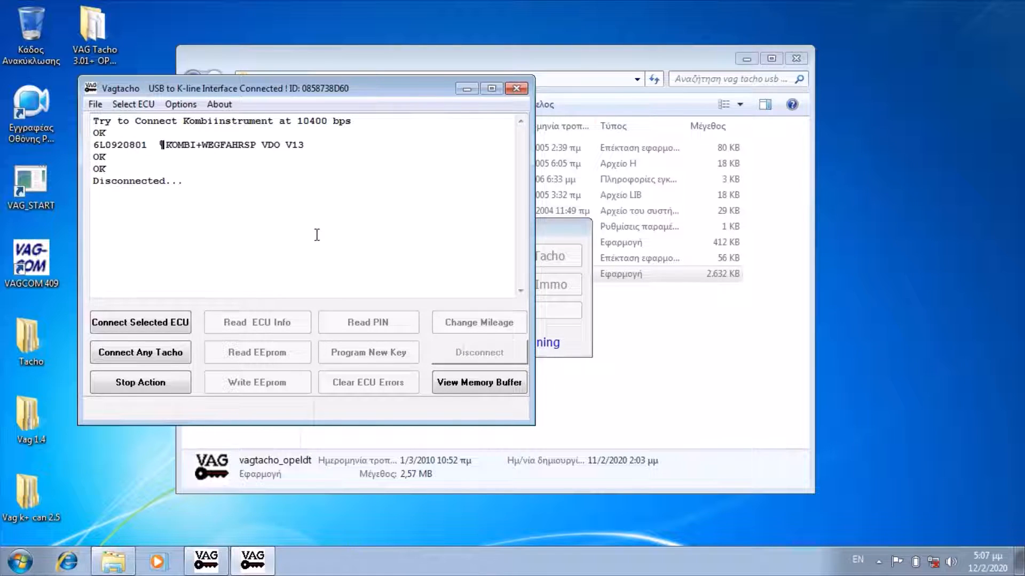
Step: Try to connect to the instrument cluster with VDO New as the selected ECU, and disconnect
left_click(148, 105)
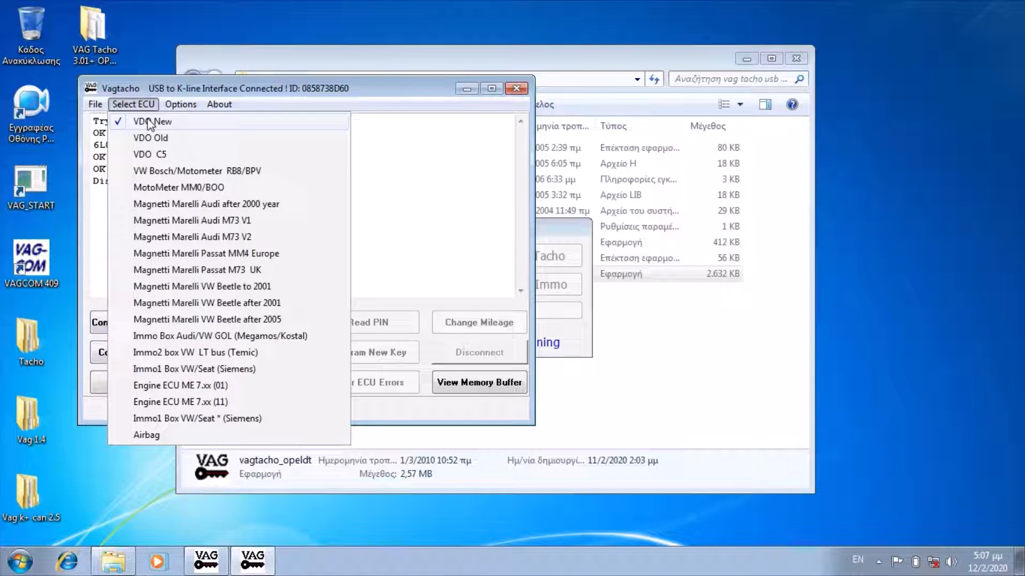
left_click(151, 122)
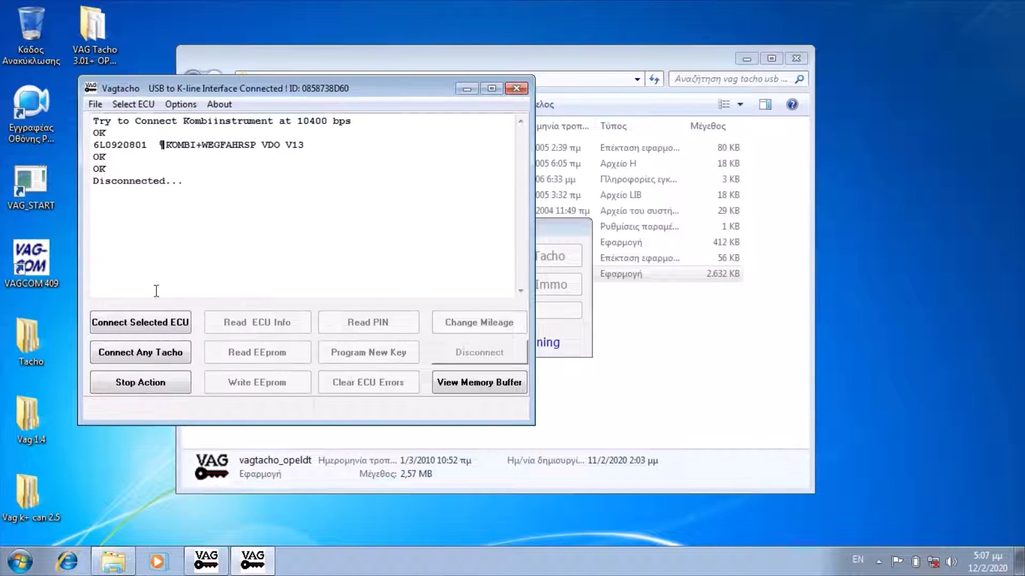
left_click(155, 321)
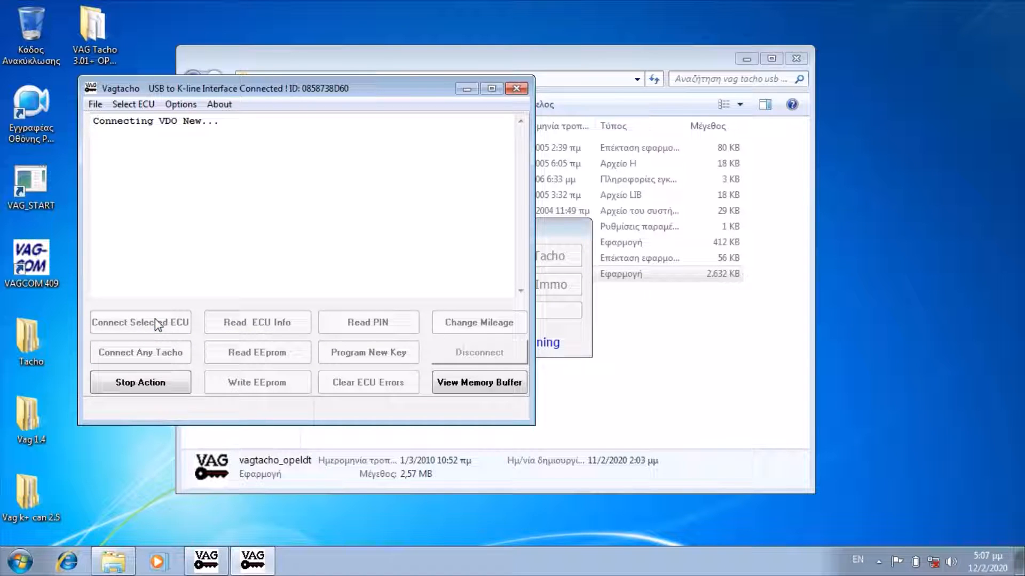
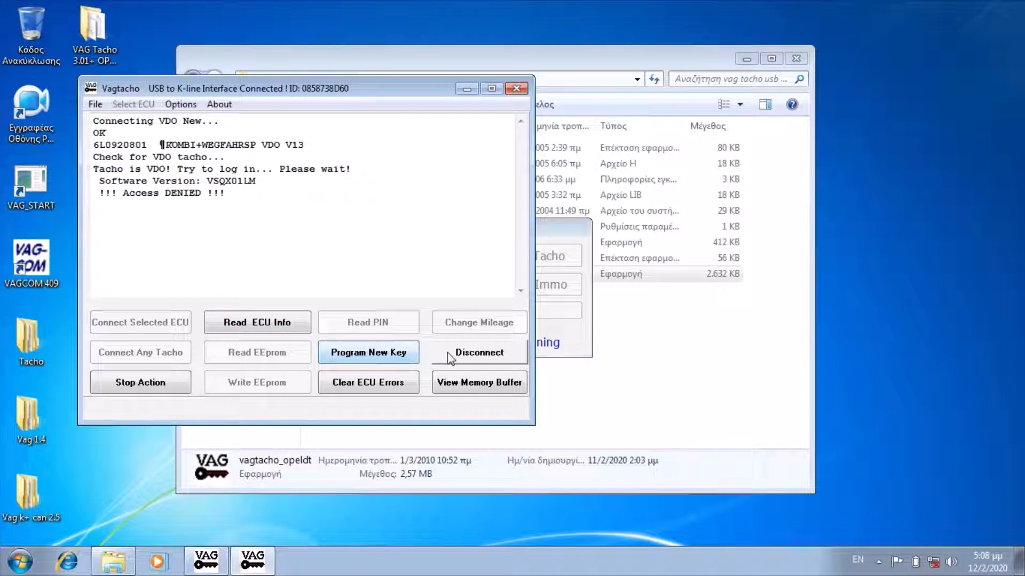
left_click(454, 355)
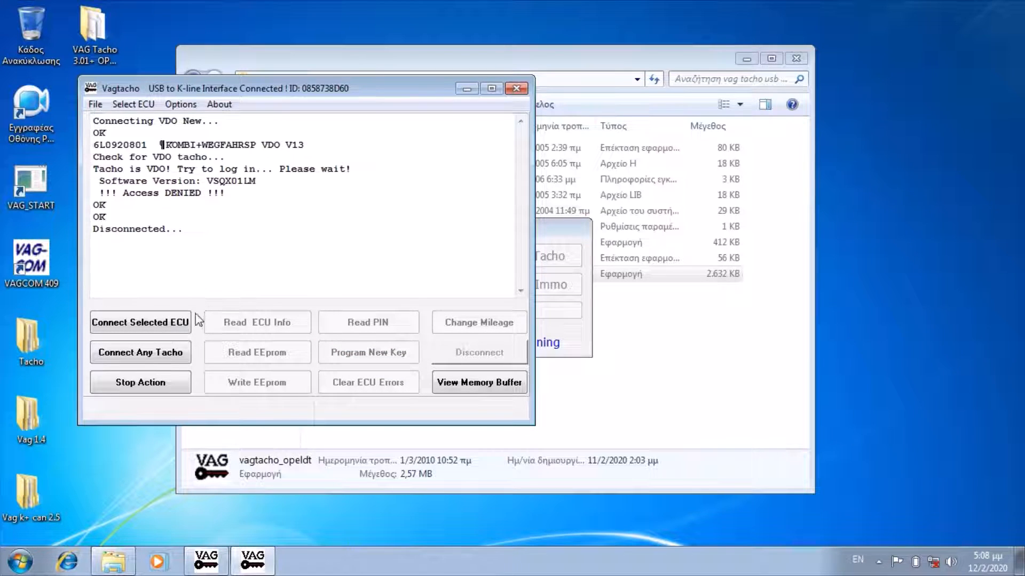
Step: Retry the connection to the selected VDO New cluster four times, disconnecting after each attempt
left_click(181, 324)
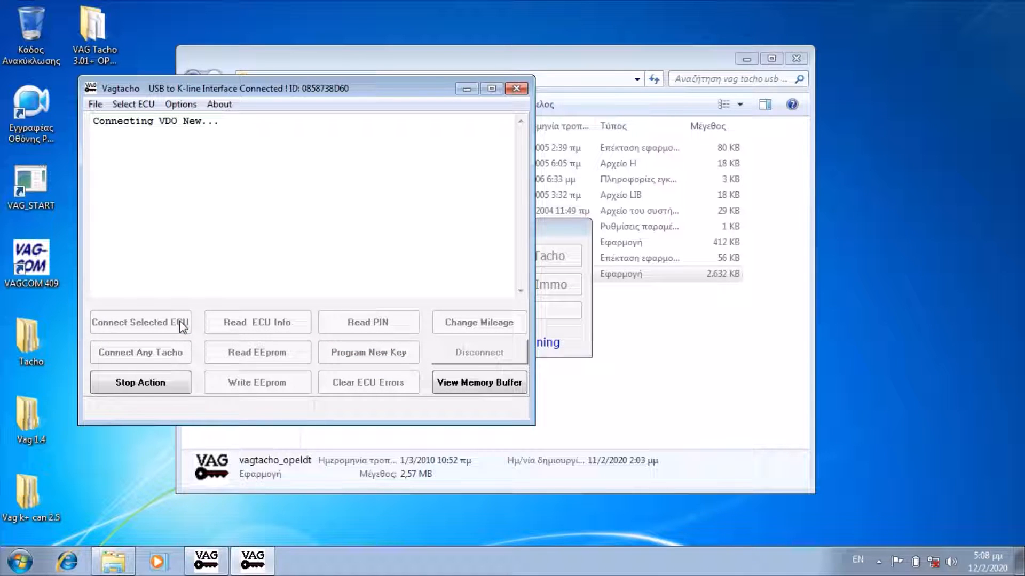
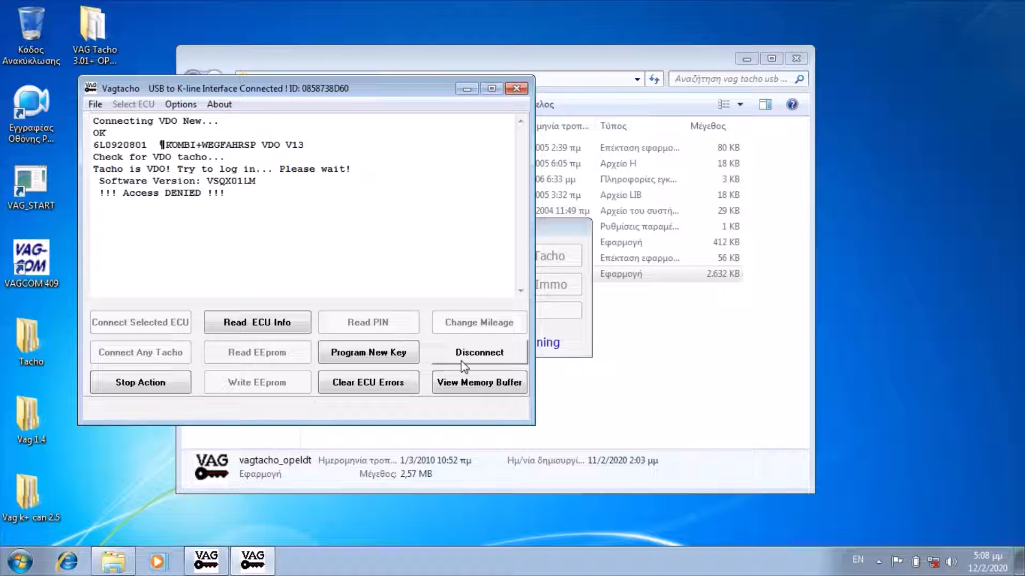
left_click(462, 357)
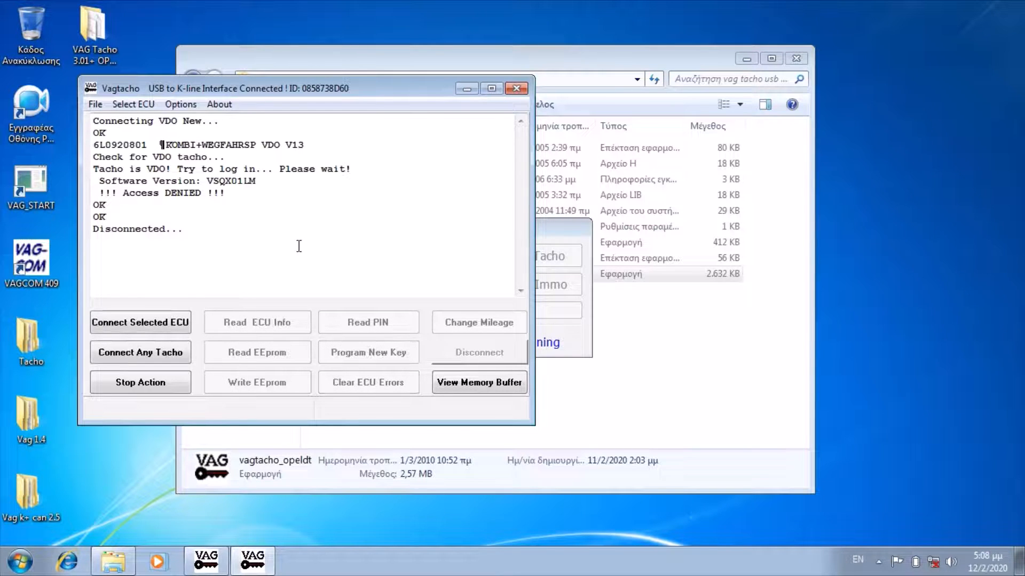
left_click(168, 323)
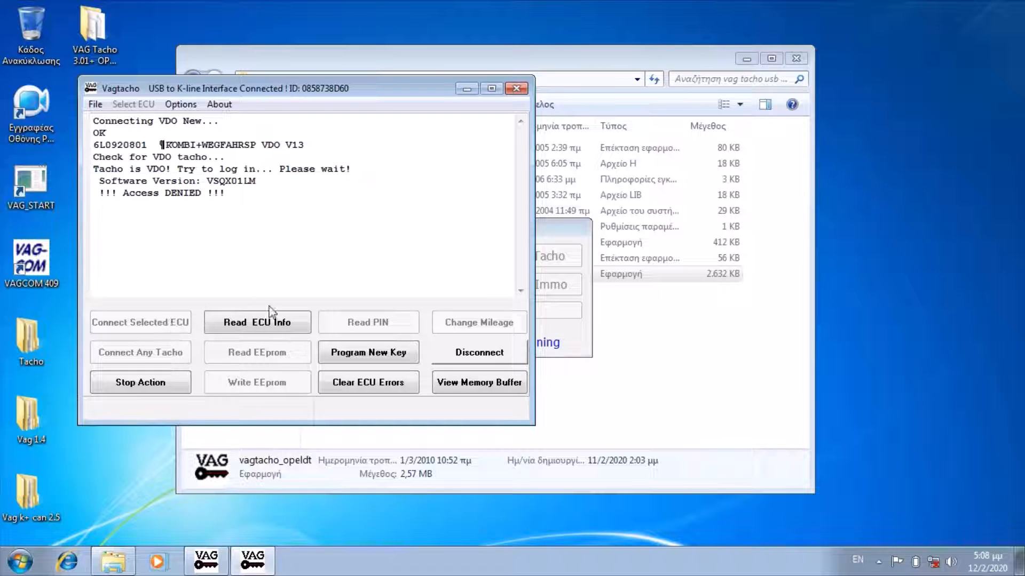
left_click(450, 356)
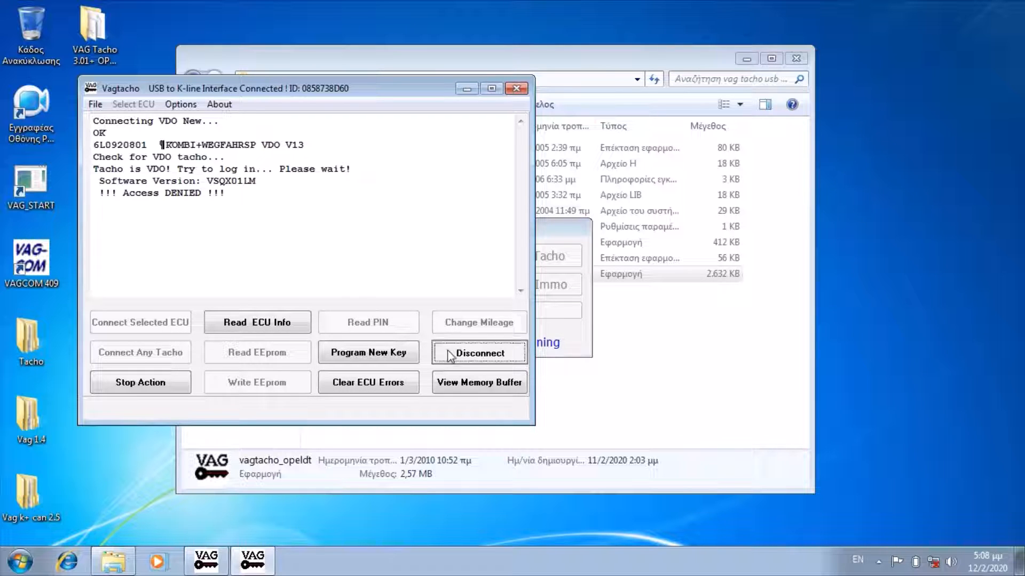
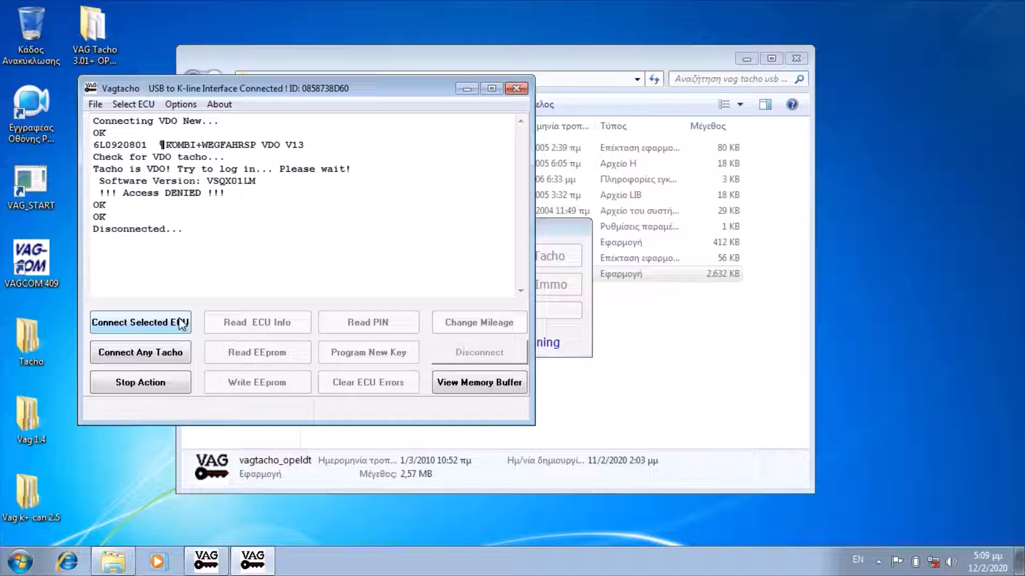
left_click(182, 324)
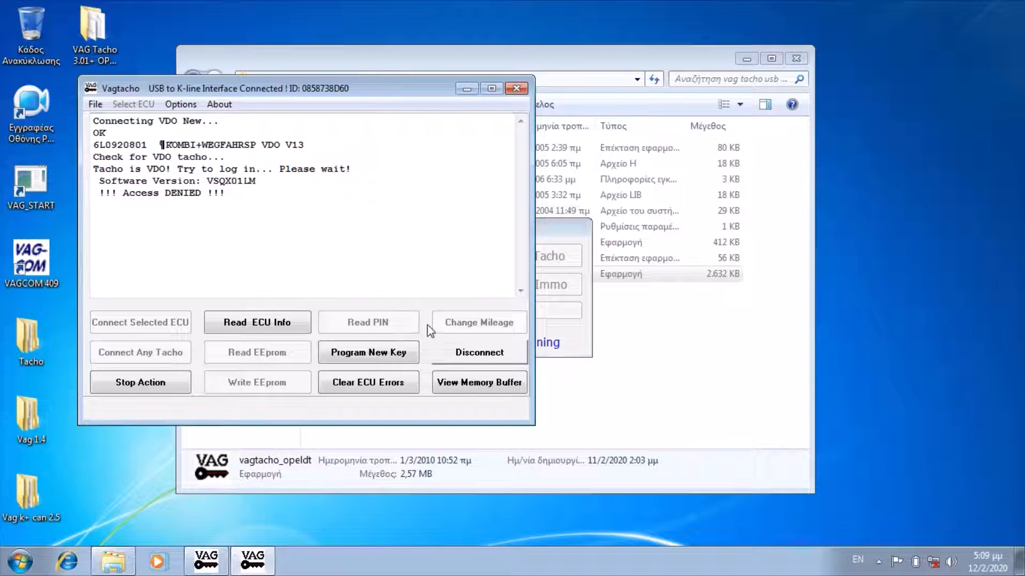
left_click(447, 354)
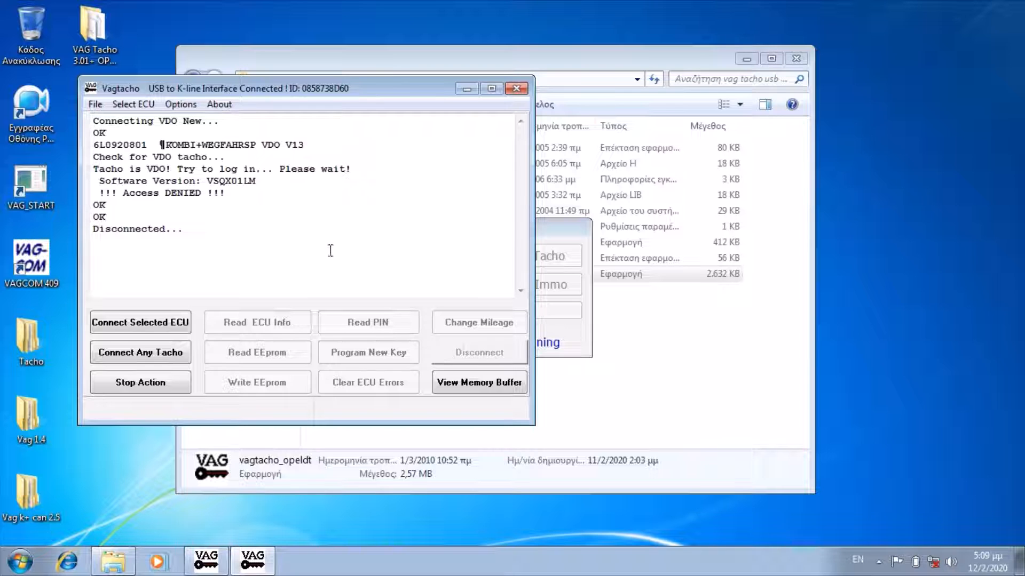
left_click(151, 324)
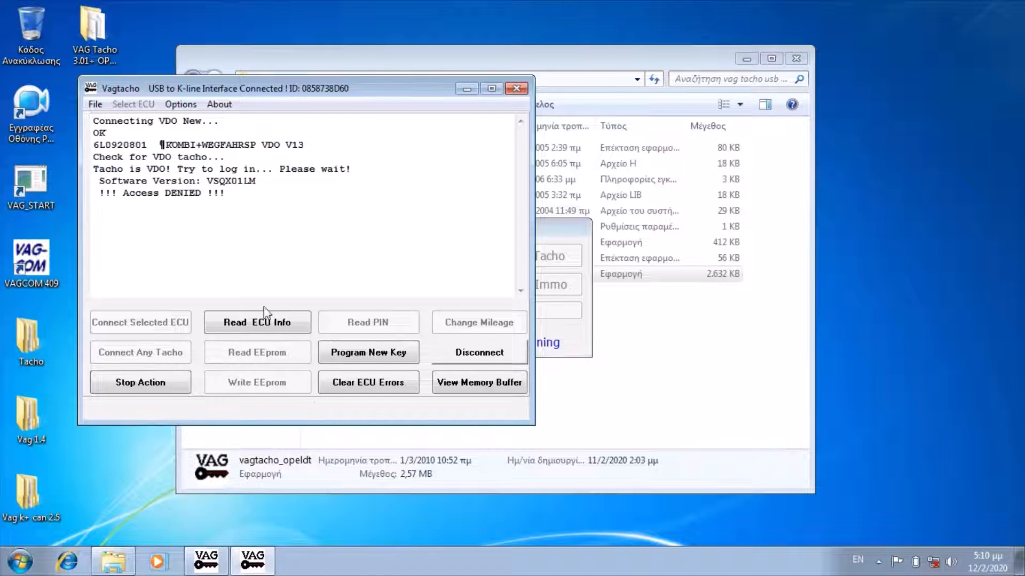
left_click(443, 354)
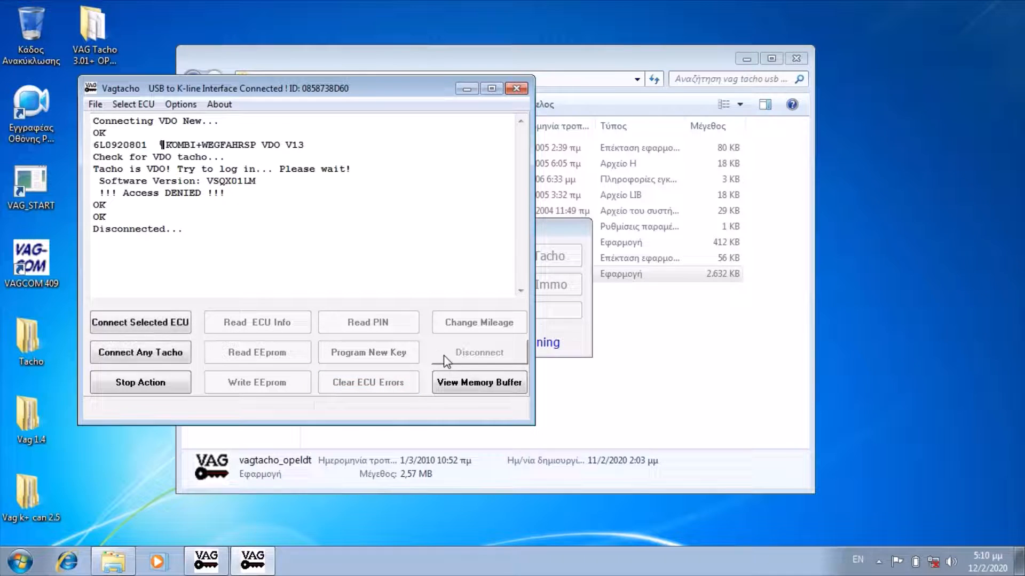
Step: Reconnect to the selected VDO New cluster and read its ECU info before disconnecting
left_click(171, 321)
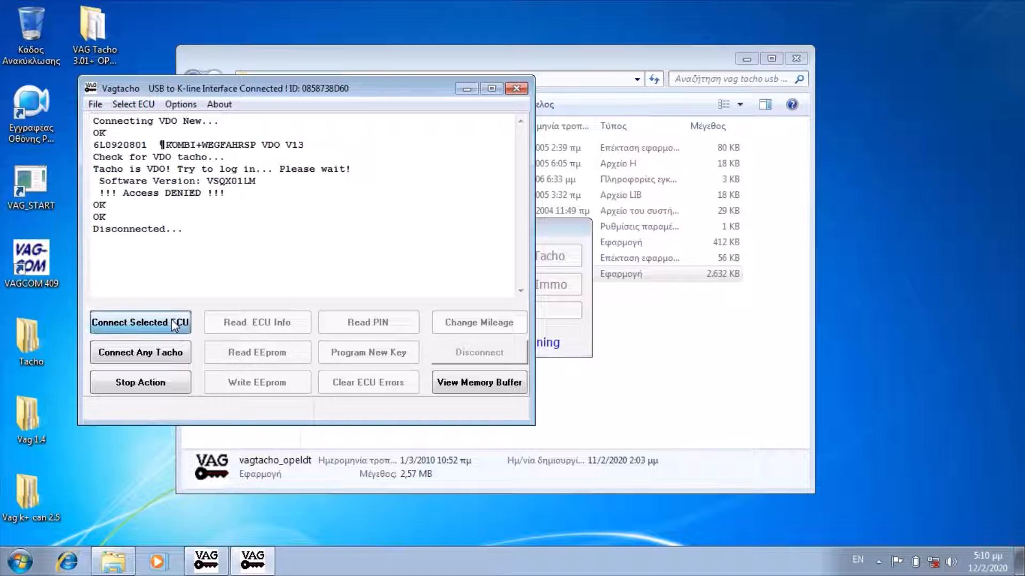
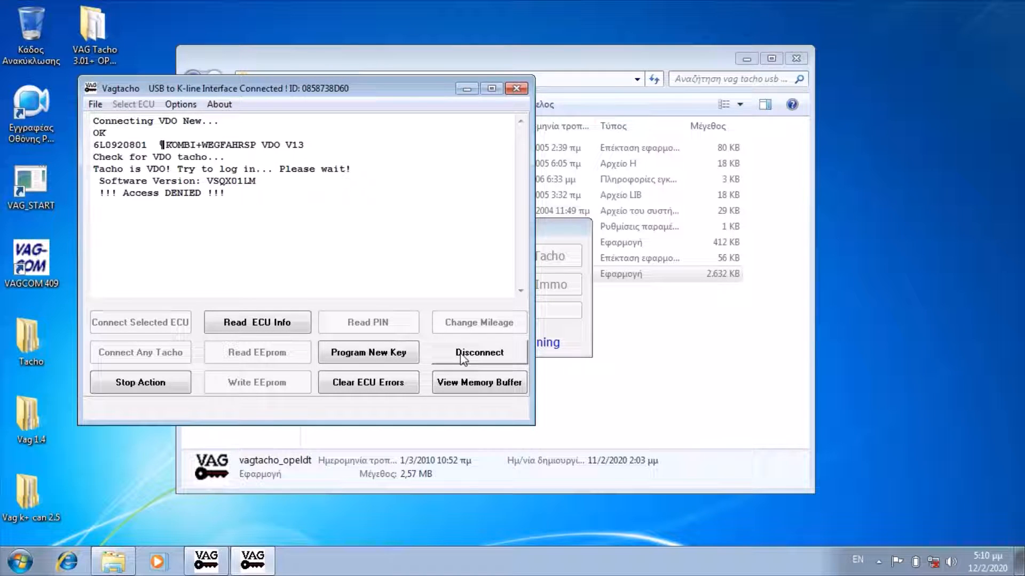
left_click(284, 333)
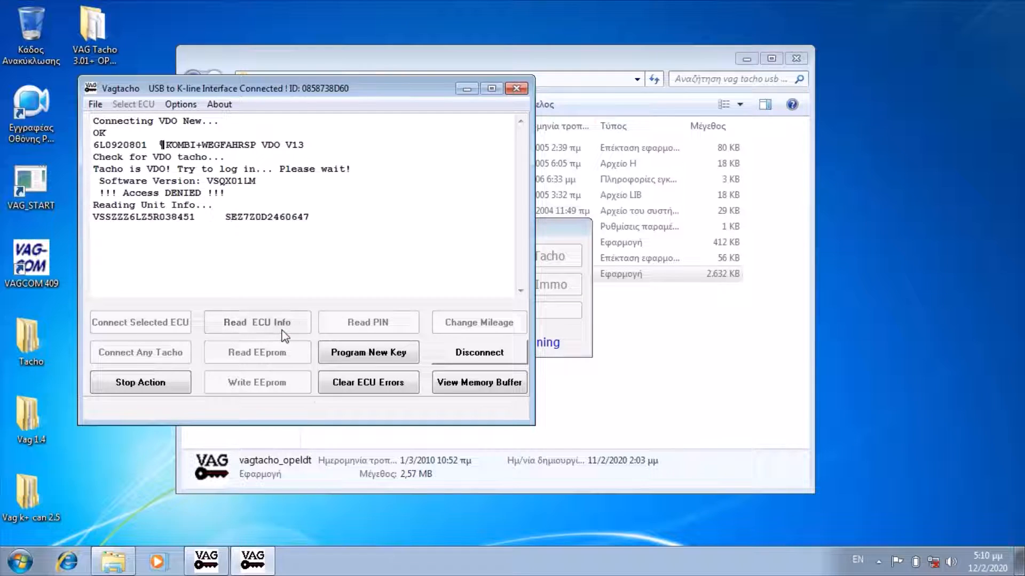
left_click(454, 355)
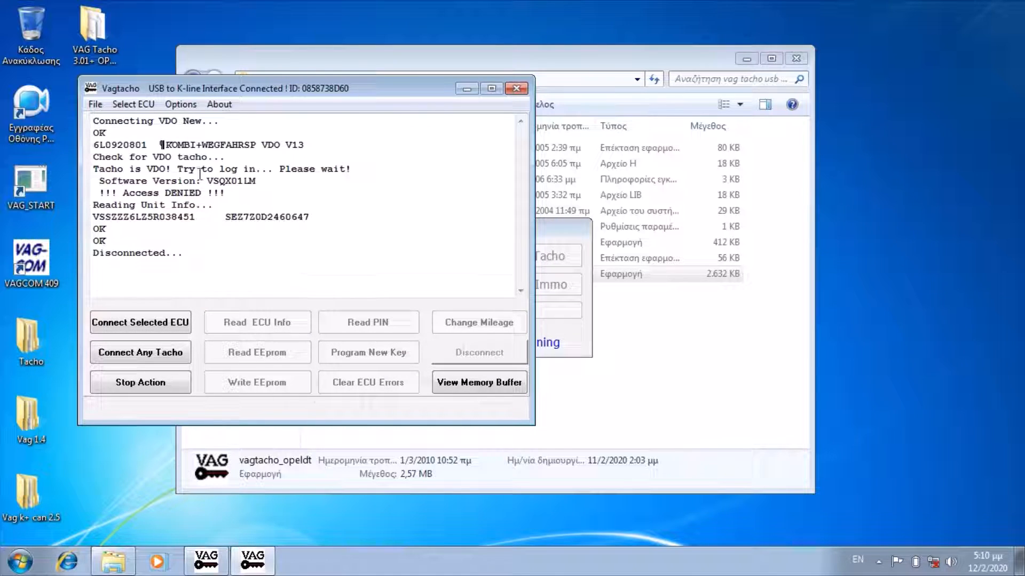
Step: Make two more attempts to connect to the instrument cluster as VDO New, ending each with a disconnect
left_click(165, 327)
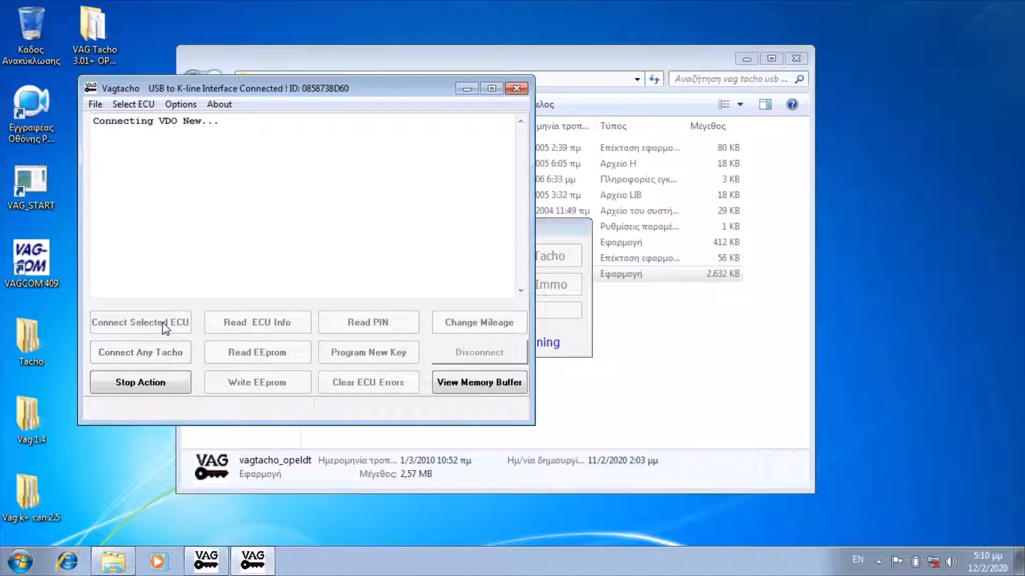
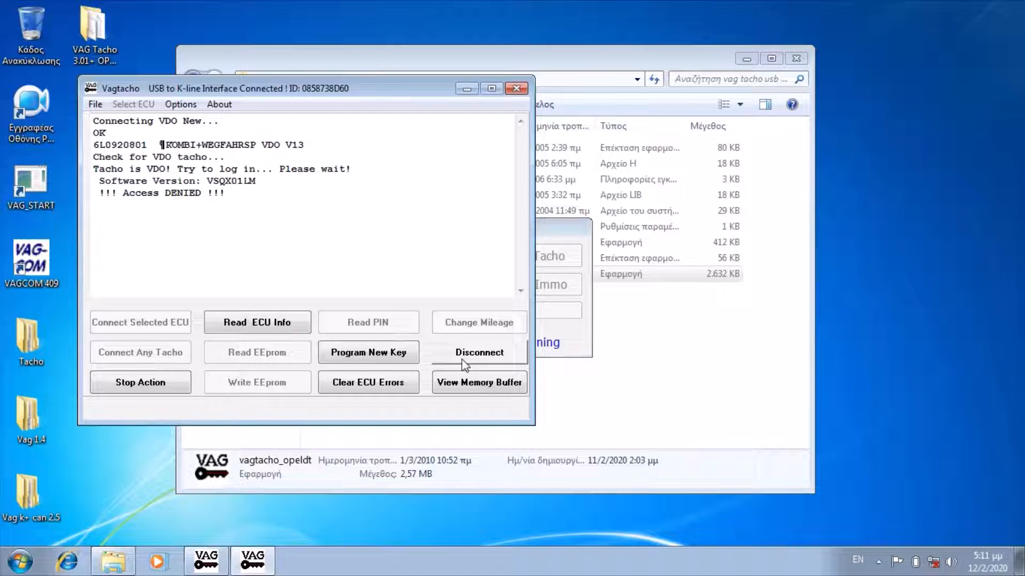
left_click(462, 359)
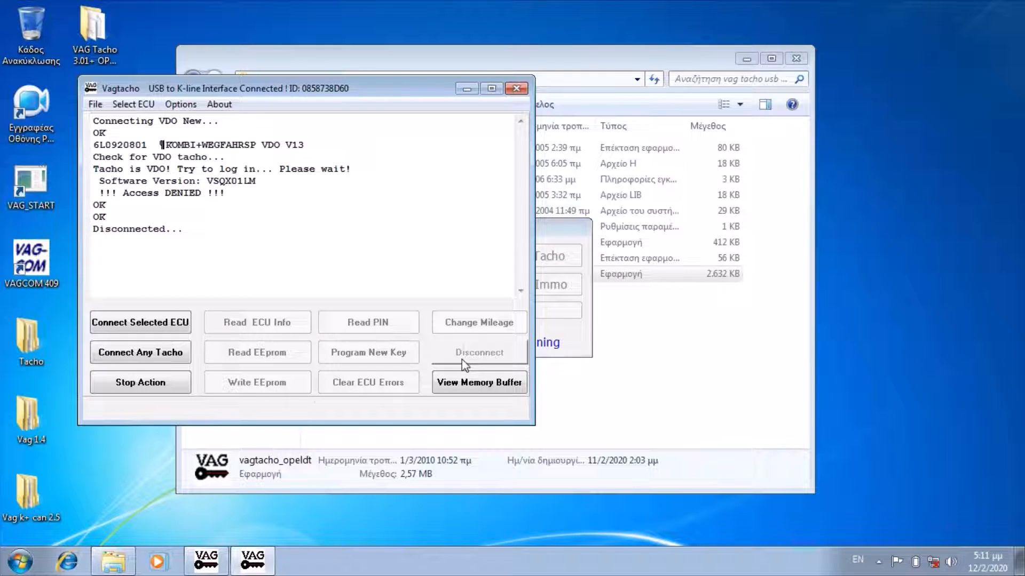
left_click(166, 329)
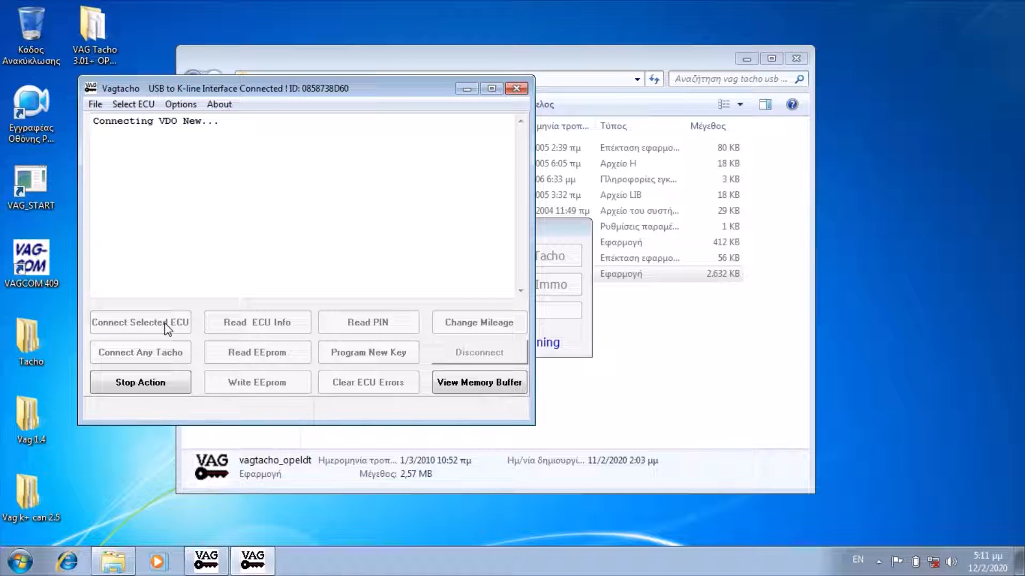
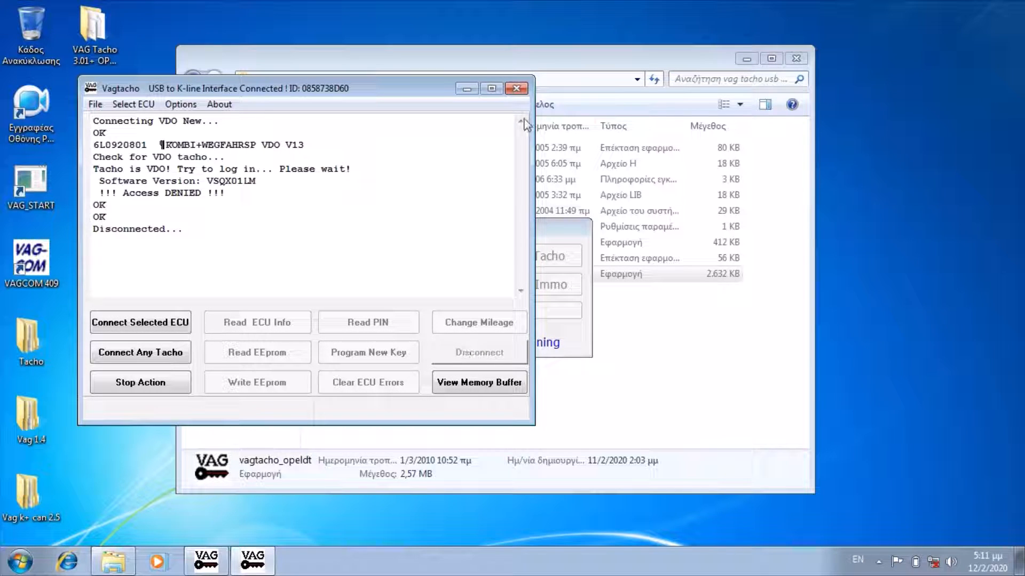
Step: Close Vagtacho and its vagtacho & opeldt launcher, and return to the top-level VAG Tacho 3.01+ OPEL Immo folder
left_click(516, 88)
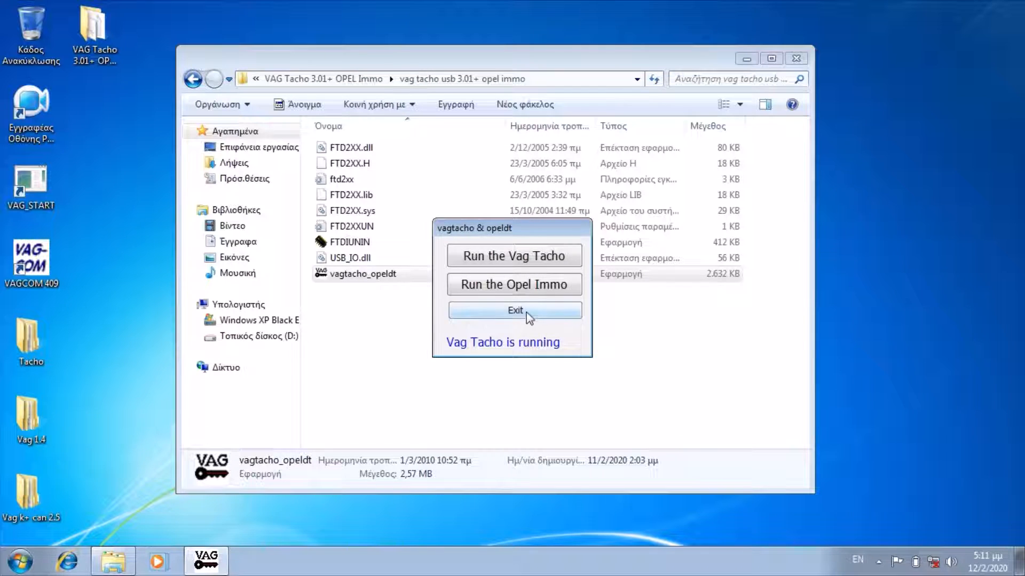
left_click(526, 312)
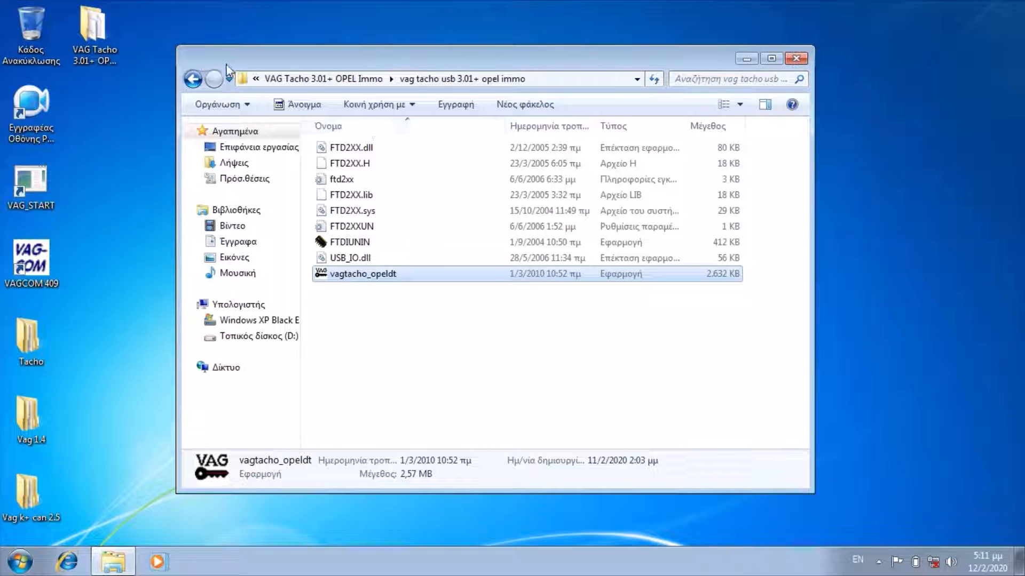
left_click(193, 80)
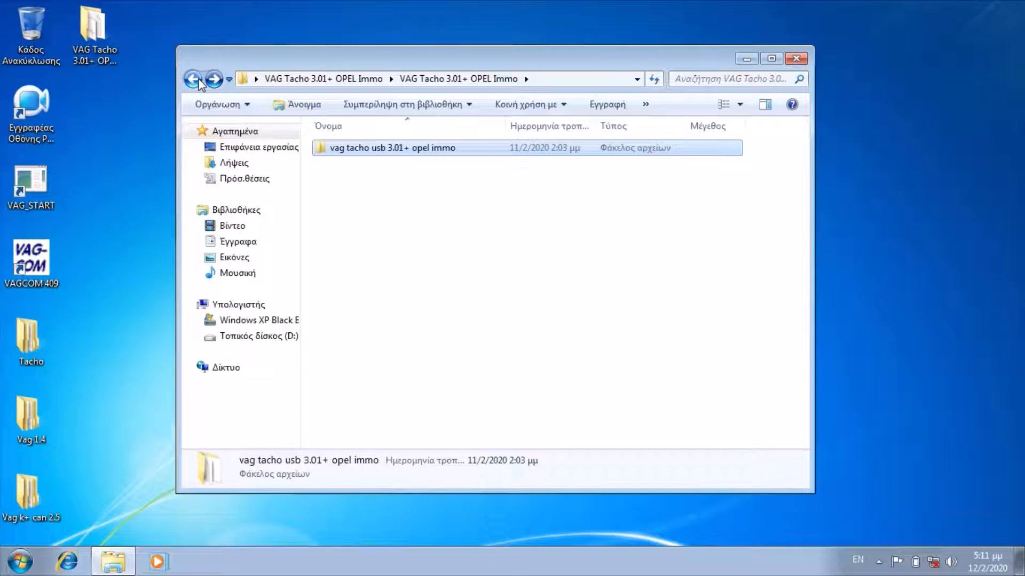
left_click(193, 80)
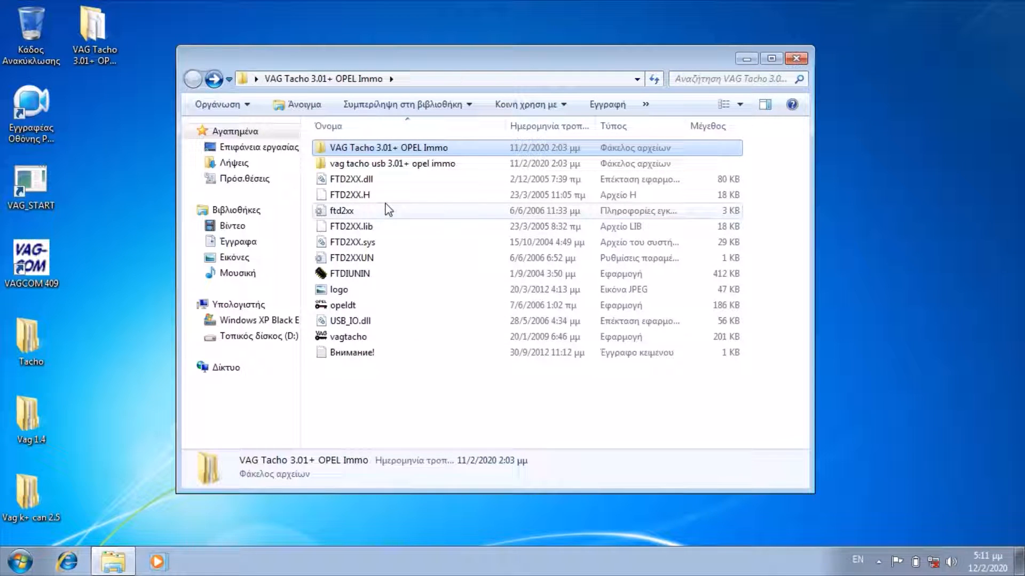
Step: Launch the standalone vagtacho application, check its version in the About information, and close the program
double_click(359, 337)
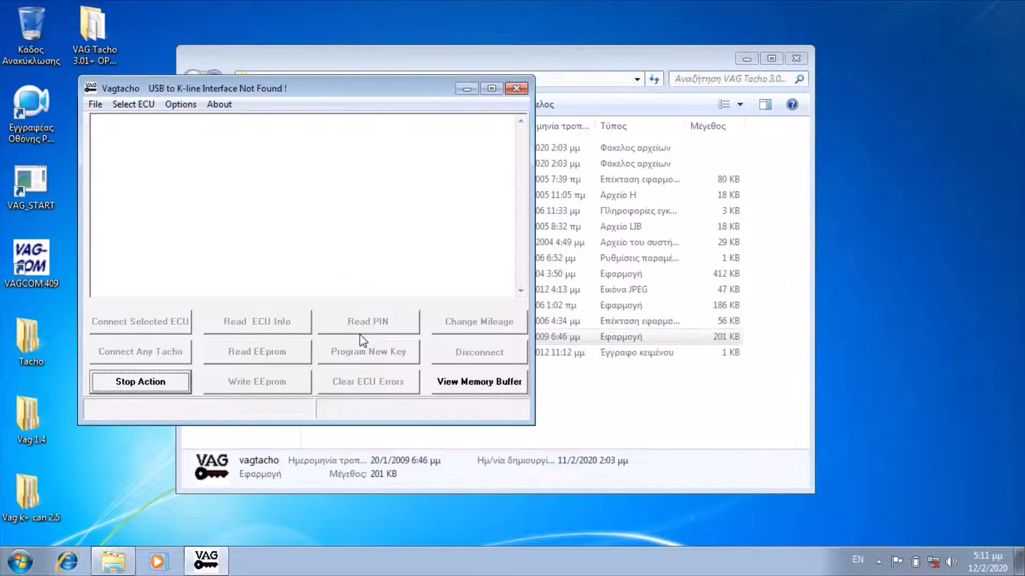
left_click(234, 105)
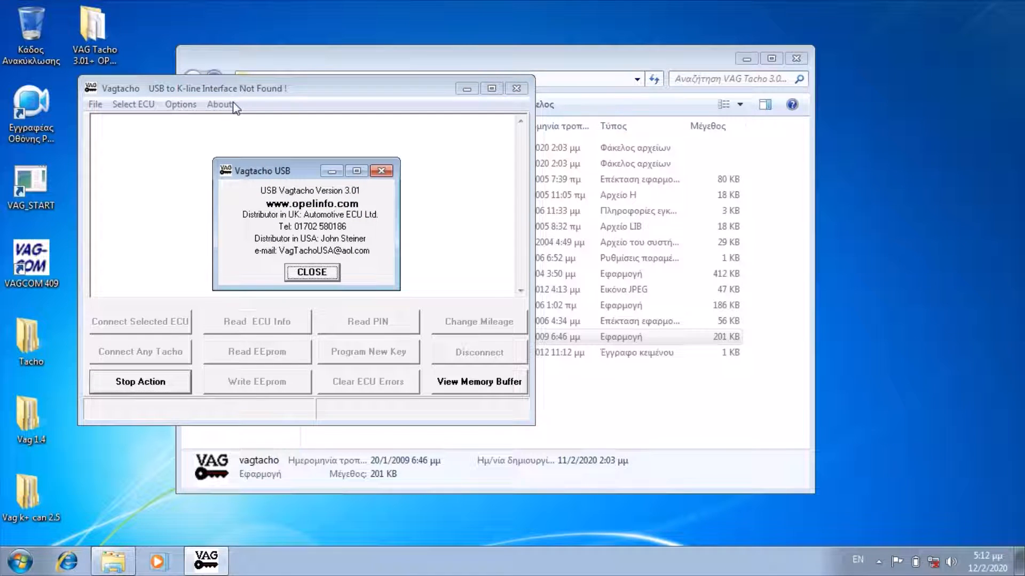
left_click(314, 276)
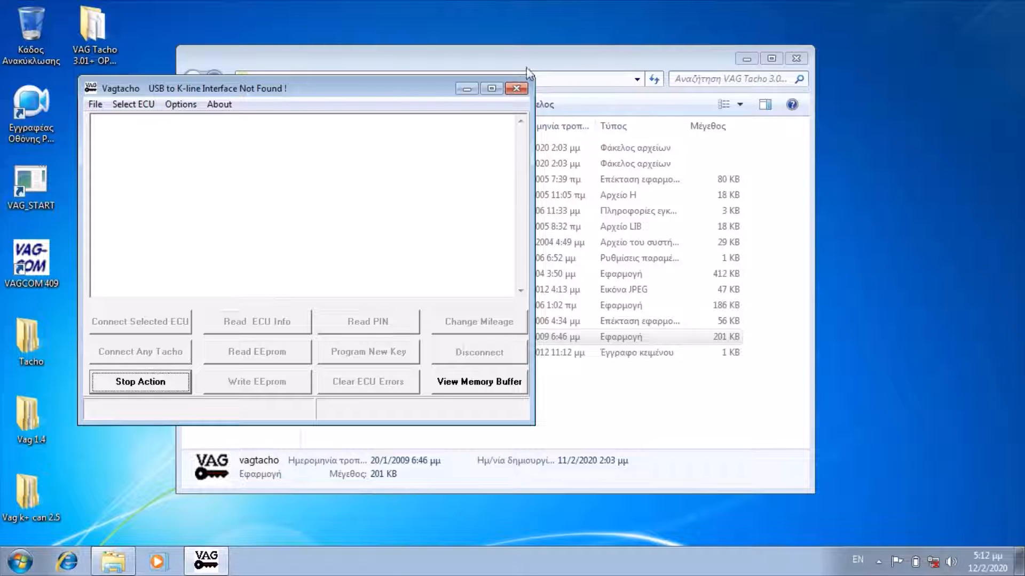
left_click(525, 89)
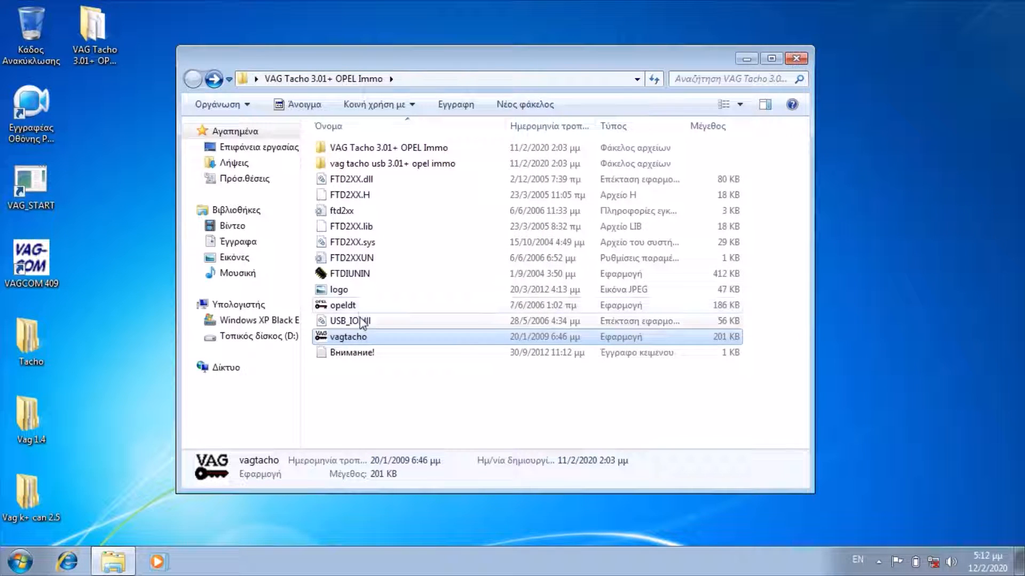
Step: Run vagtacho as administrator, and view and dismiss its About information
right_click(361, 338)
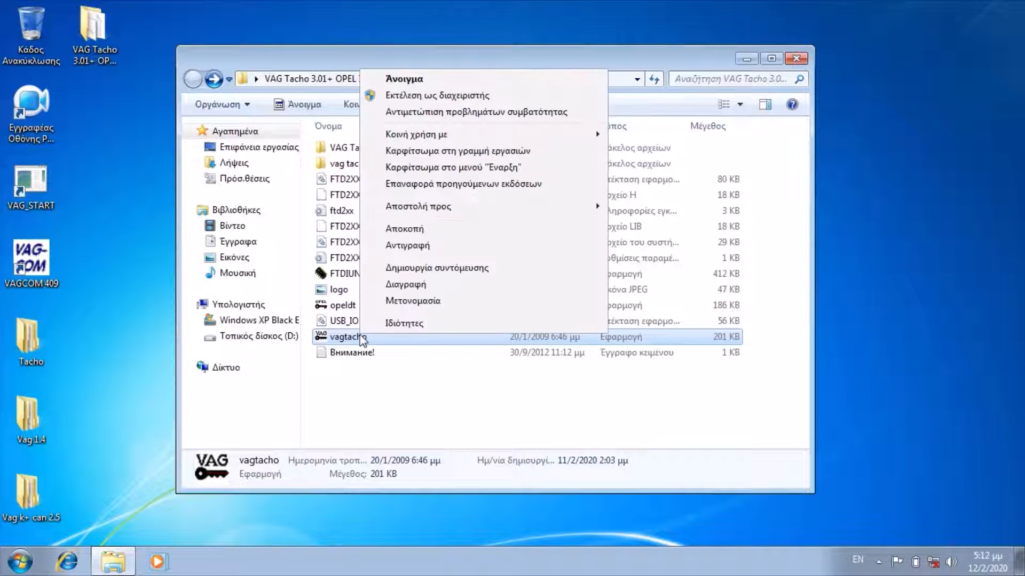
left_click(408, 96)
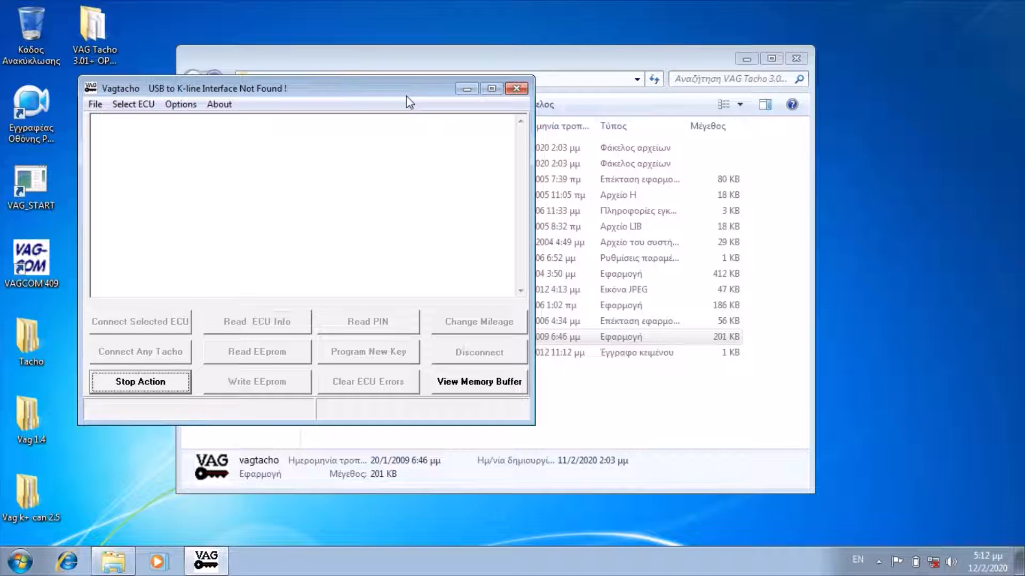
left_click(229, 108)
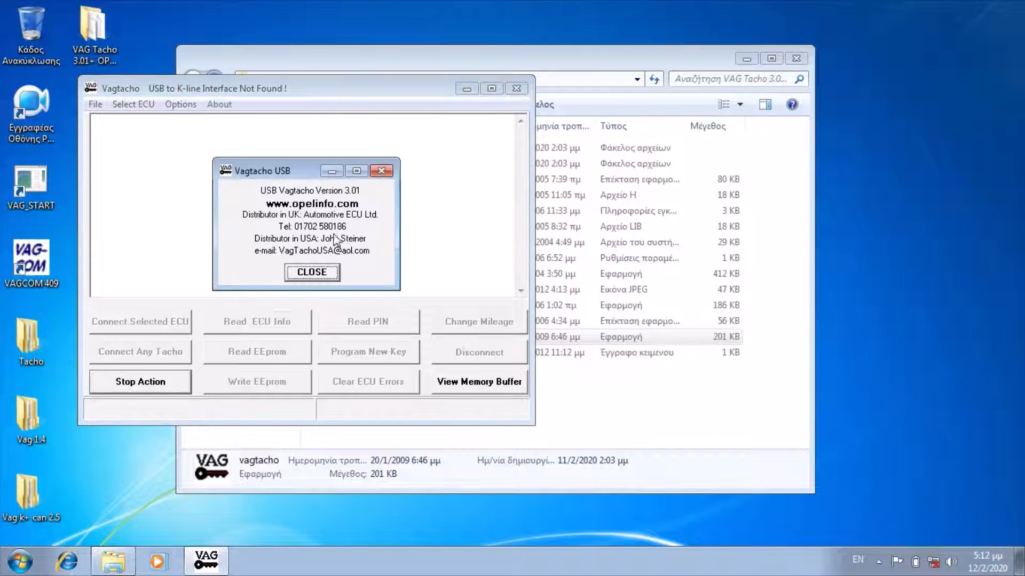
left_click(325, 281)
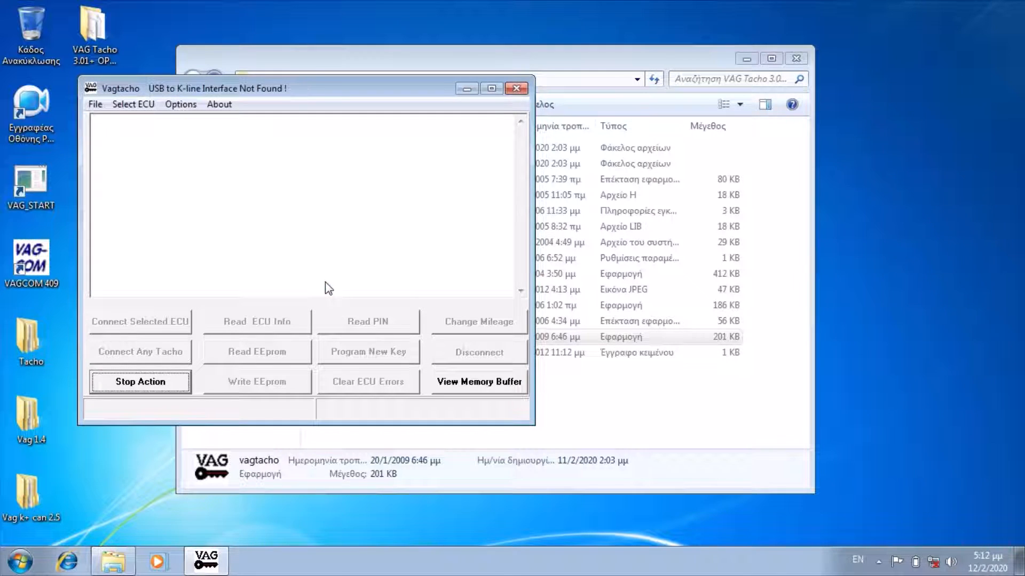